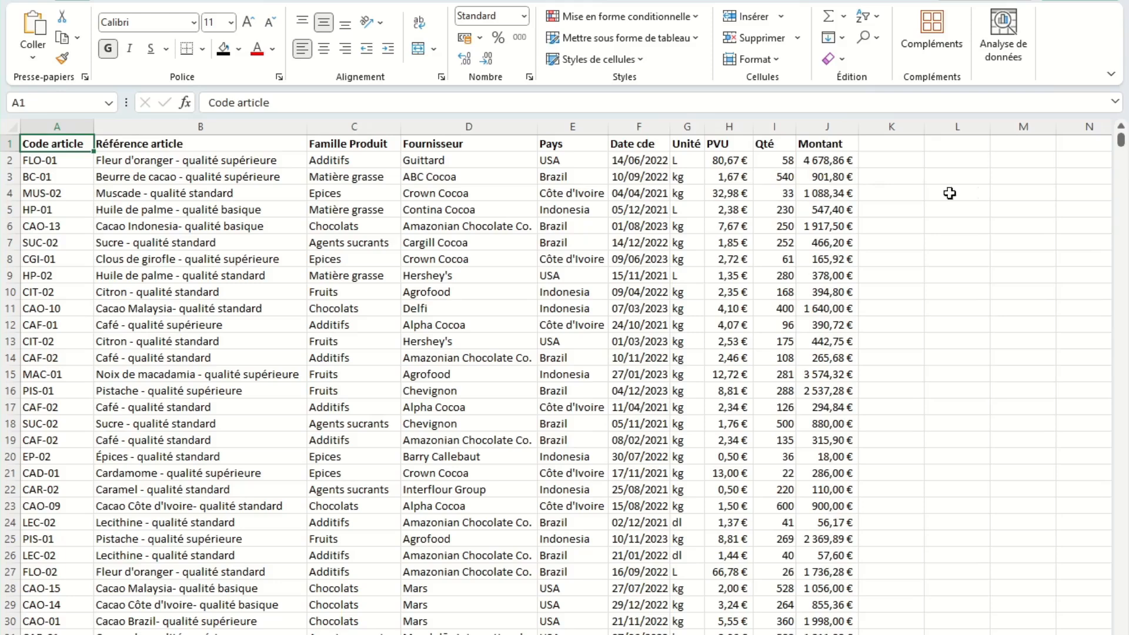
Create a pivot table on a new worksheet from the data range 'données de base'!$A$1:$J$15624.
left_click(983, 193)
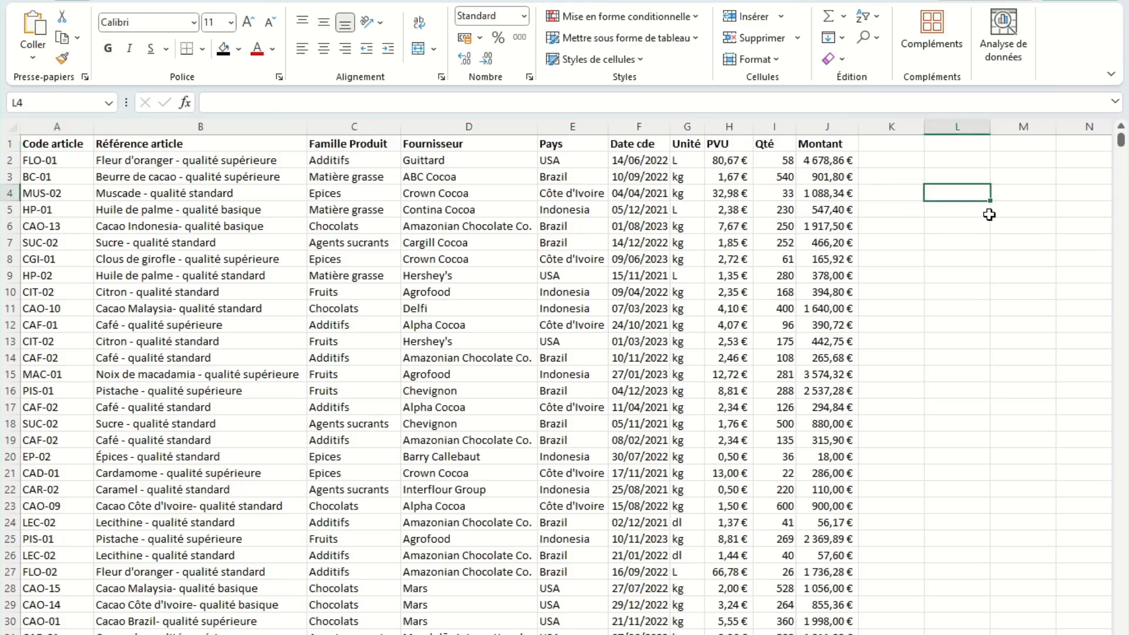
left_click(397, 184)
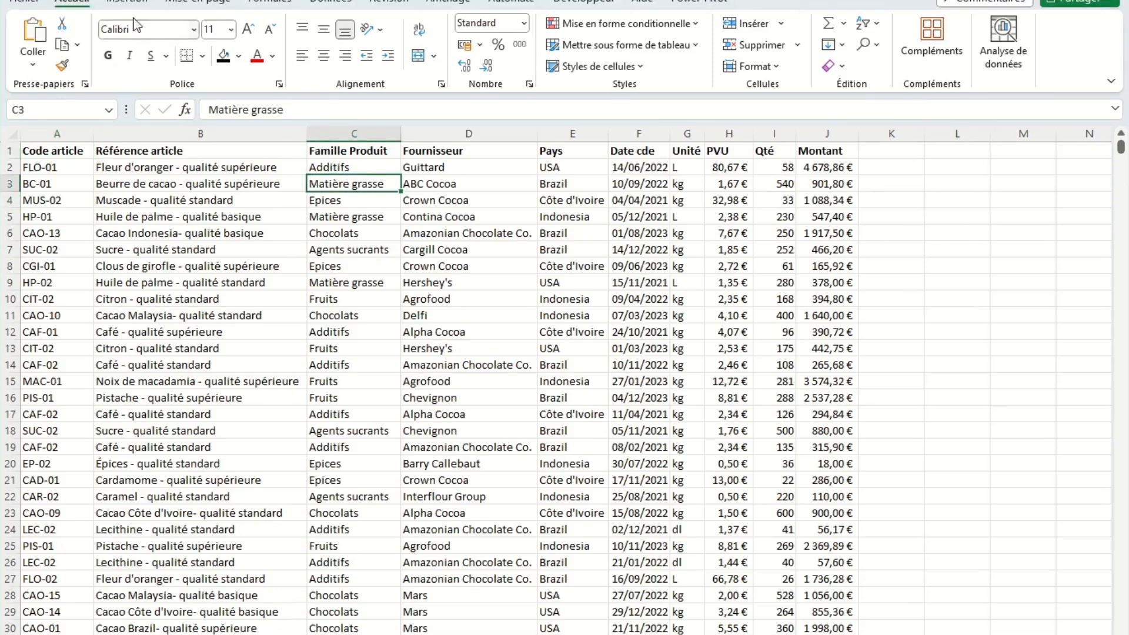
left_click(126, 8)
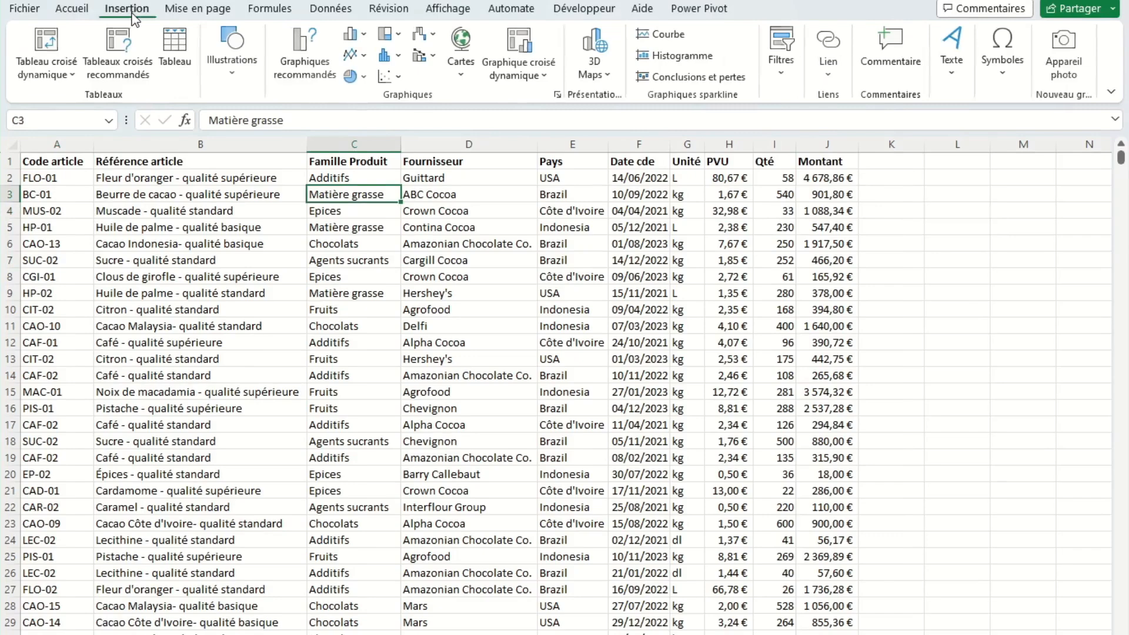
left_click(63, 47)
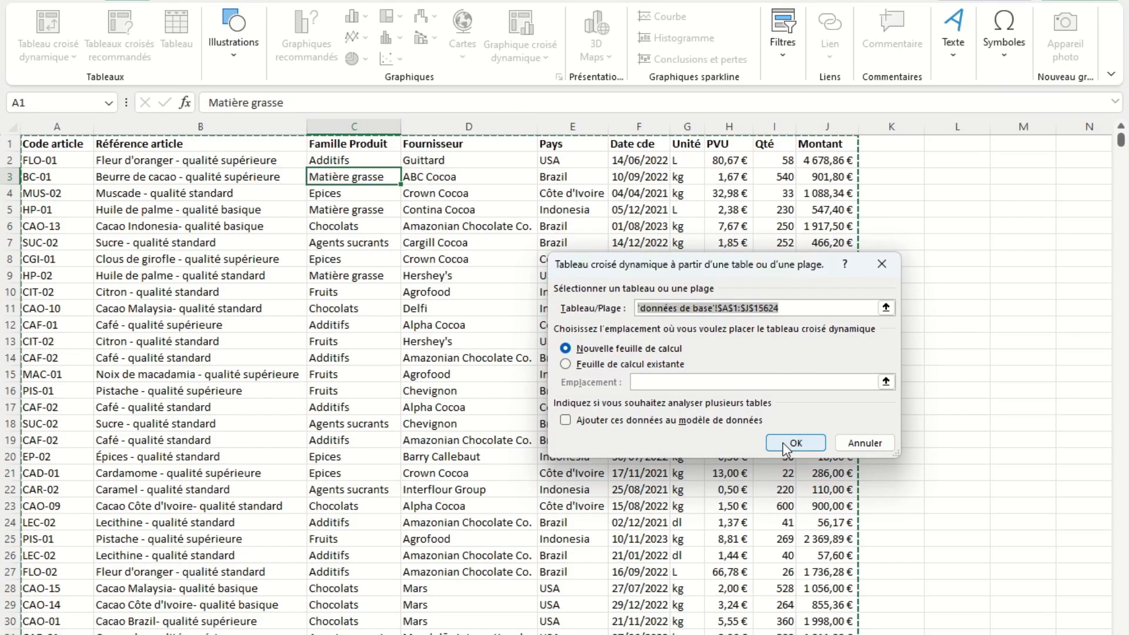
left_click(794, 442)
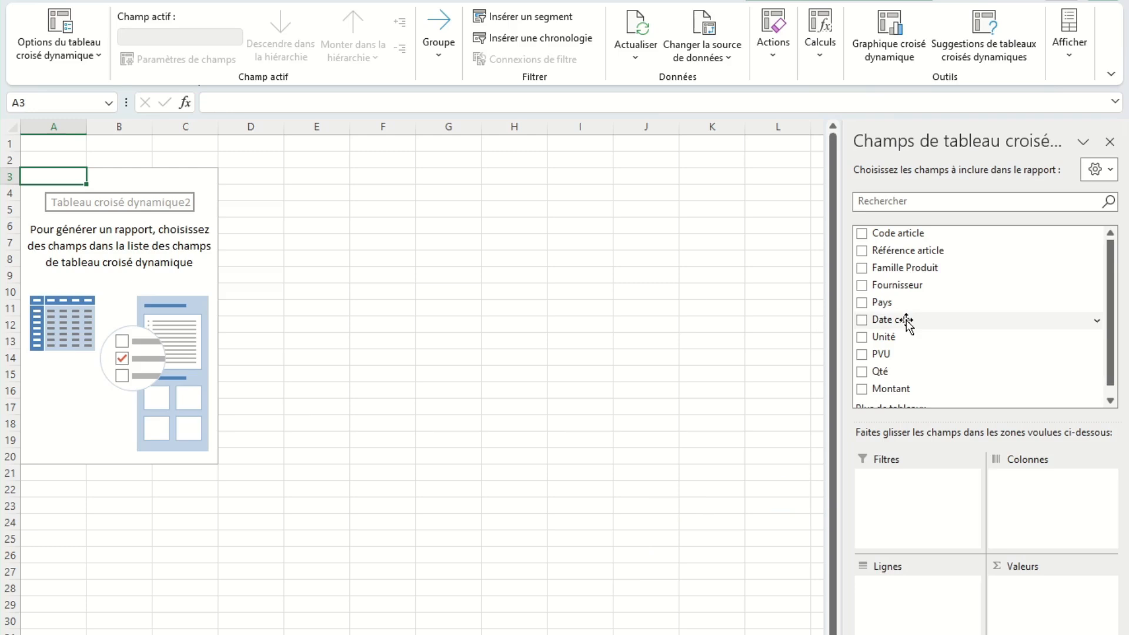
Add the Date cde field to the pivot table rows and expand 2021 and its Trimestre1.
left_click_drag(906, 320, 871, 521)
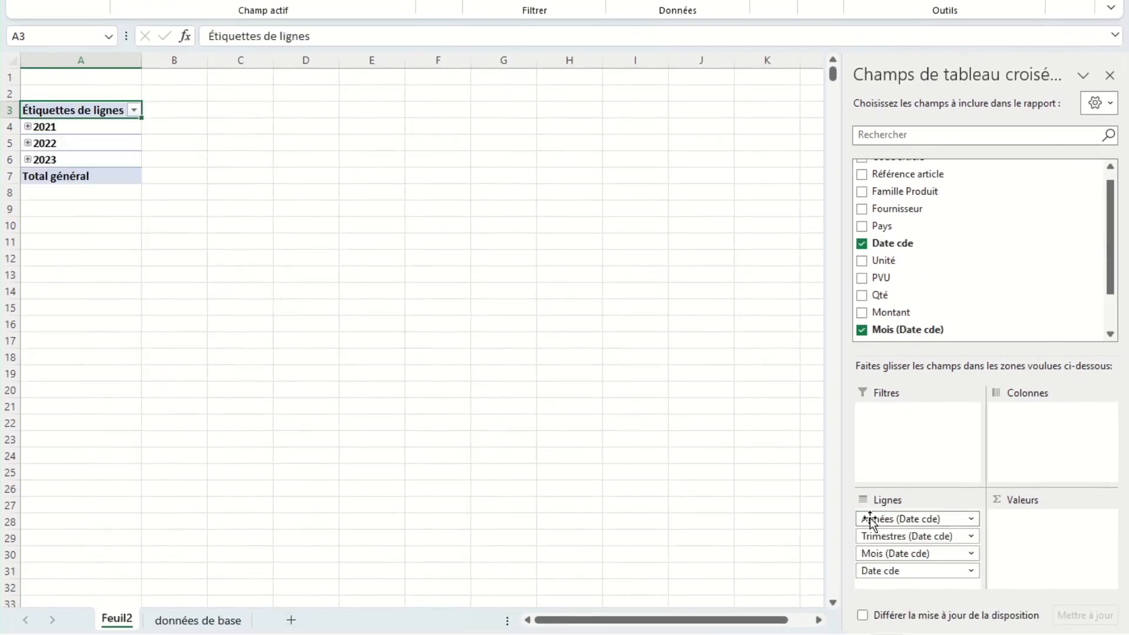
left_click(28, 126)
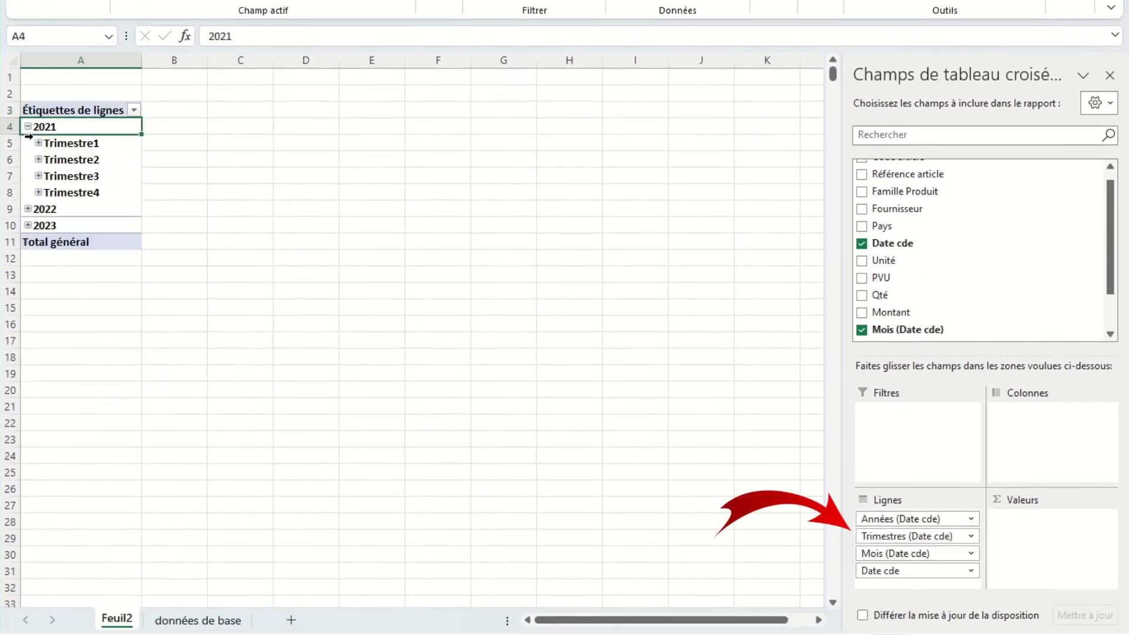
left_click(38, 143)
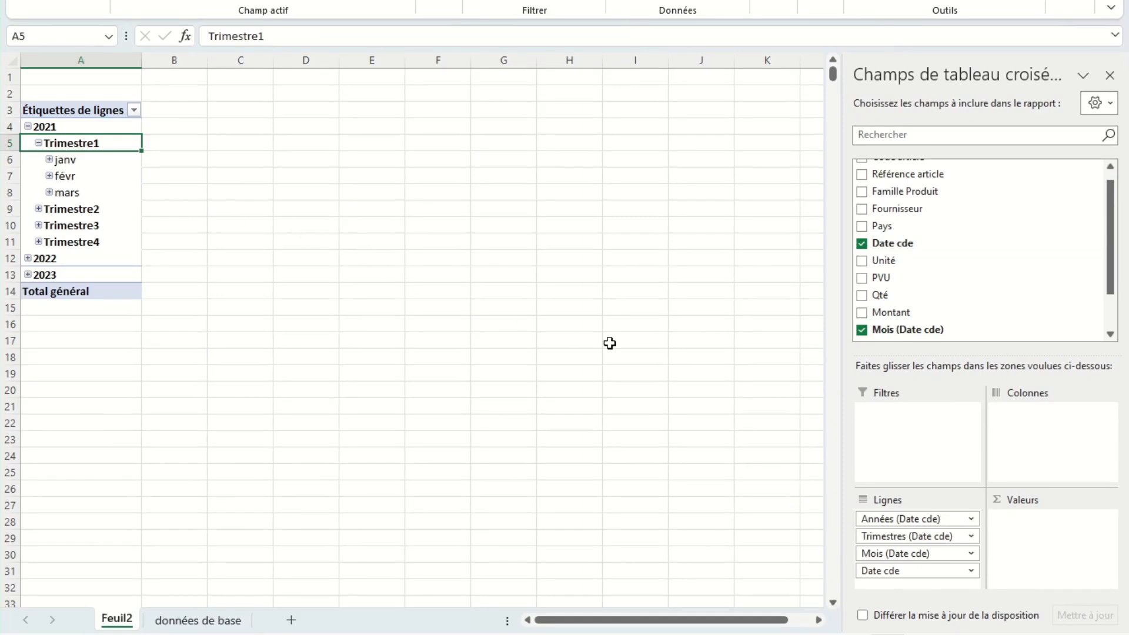
Remove the Mois, Trimestres and Années (Date cde) fields from the pivot table, keeping only Date cde in the rows.
left_click_drag(1111, 297, 1111, 331)
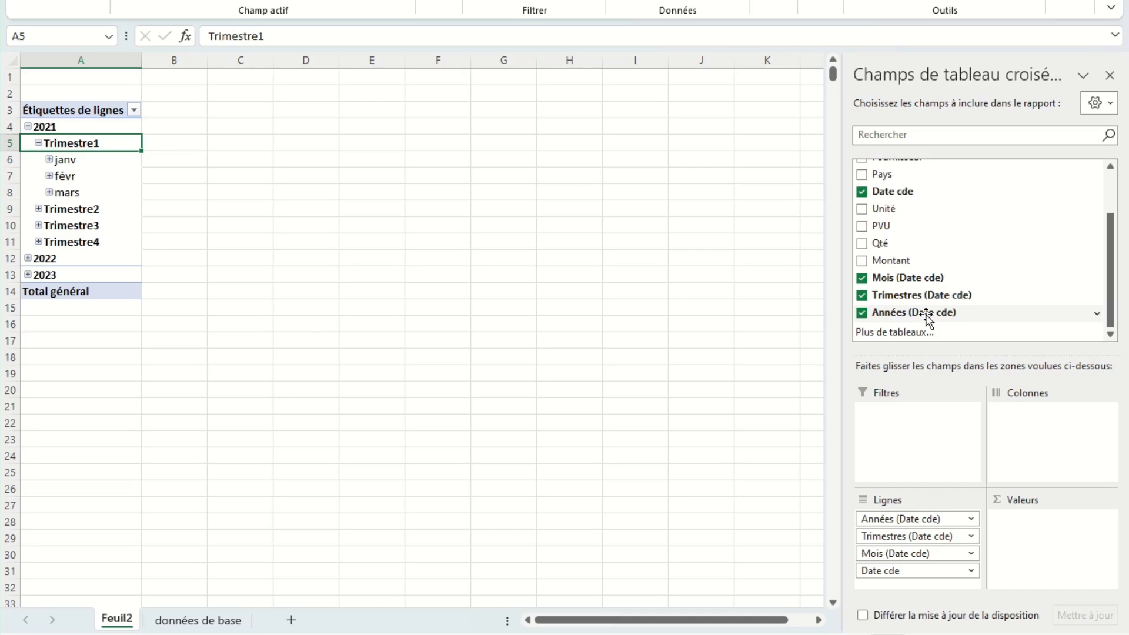
left_click(862, 277)
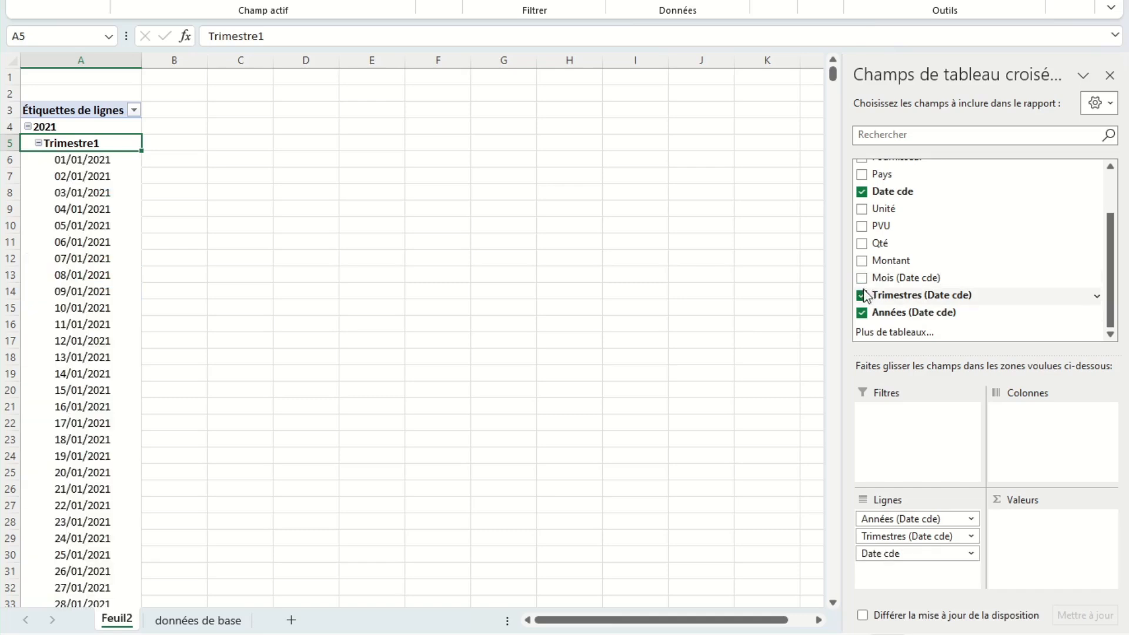
left_click(862, 296)
left_click(863, 313)
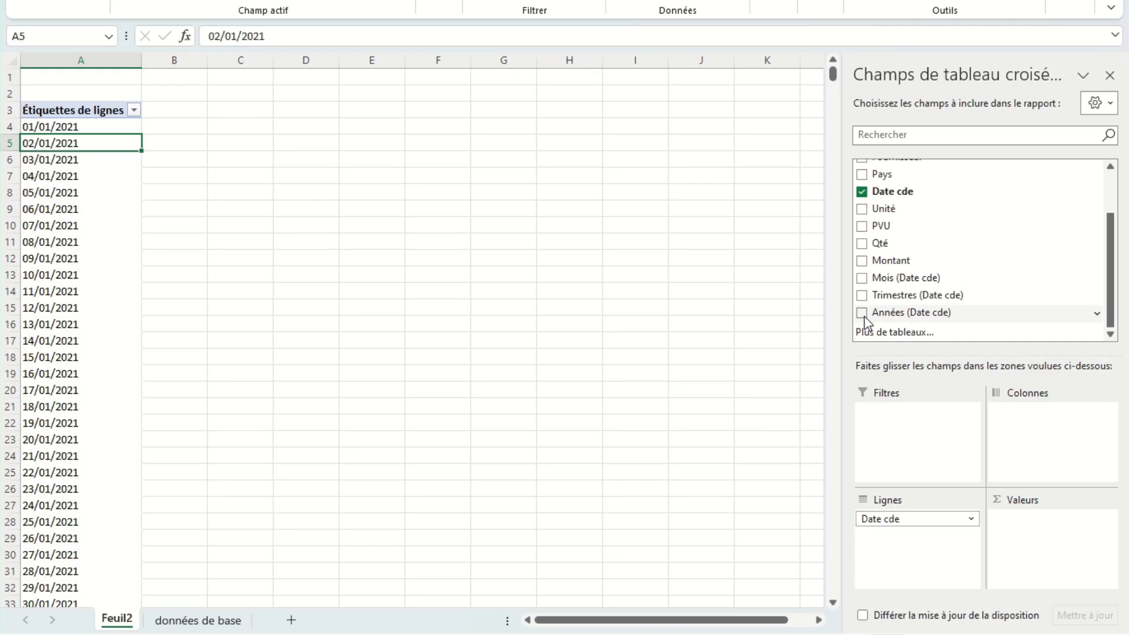
scroll(990, 269, "up", 2)
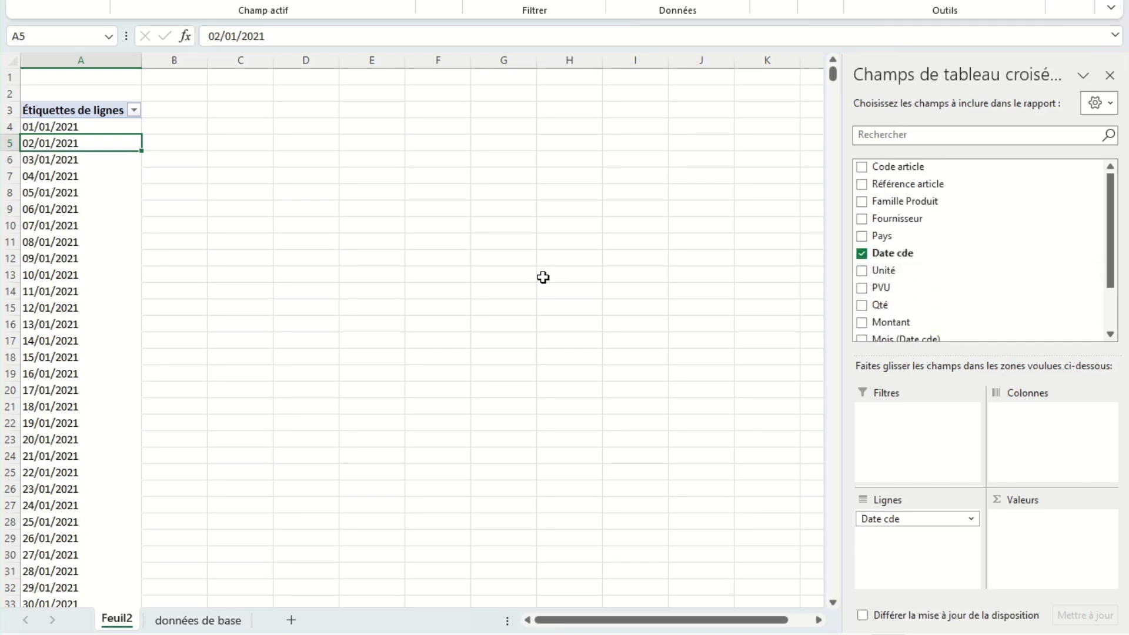
Group the pivot table's row dates by Années only, deselecting Mois and Trimestres.
left_click(358, 254)
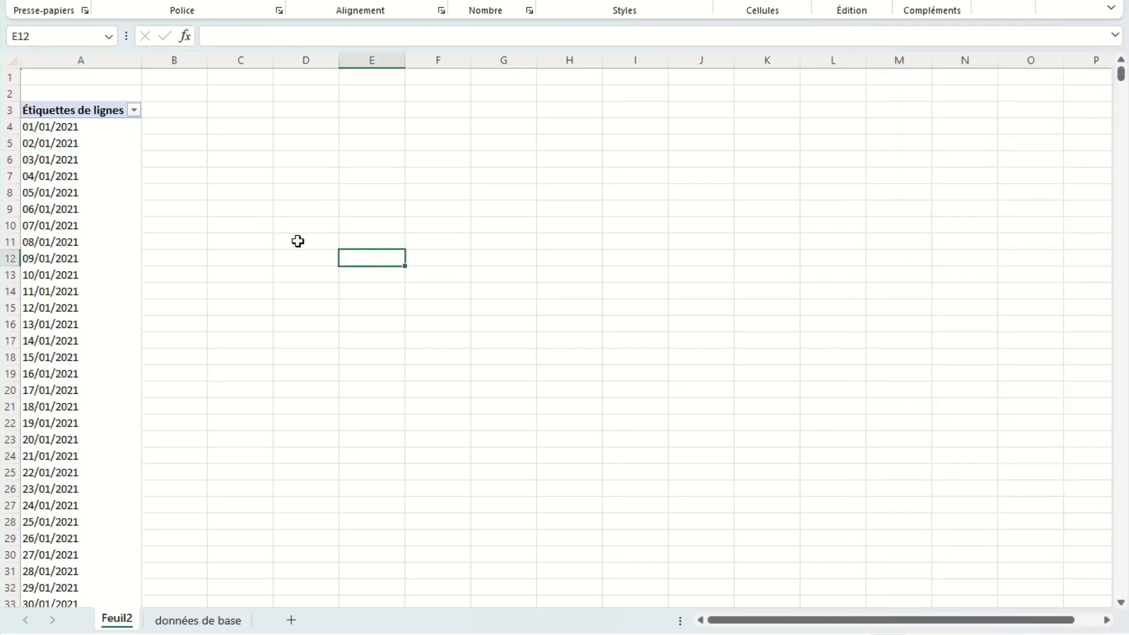
right_click(60, 212)
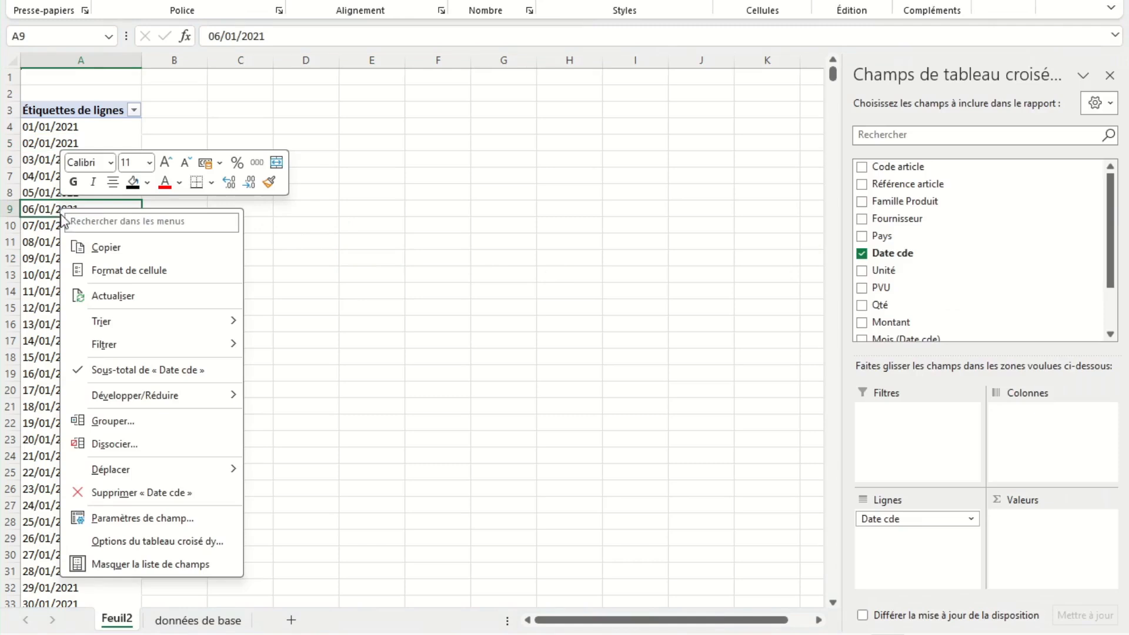
left_click(122, 420)
left_click_drag(116, 305, 264, 143)
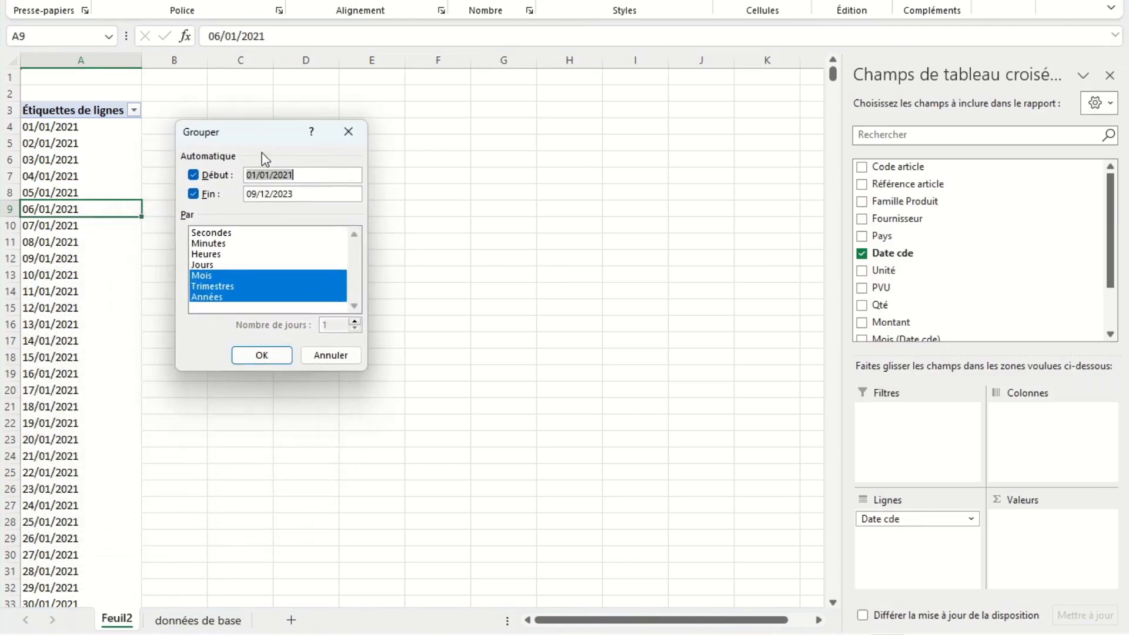
left_click(224, 275)
left_click(223, 287)
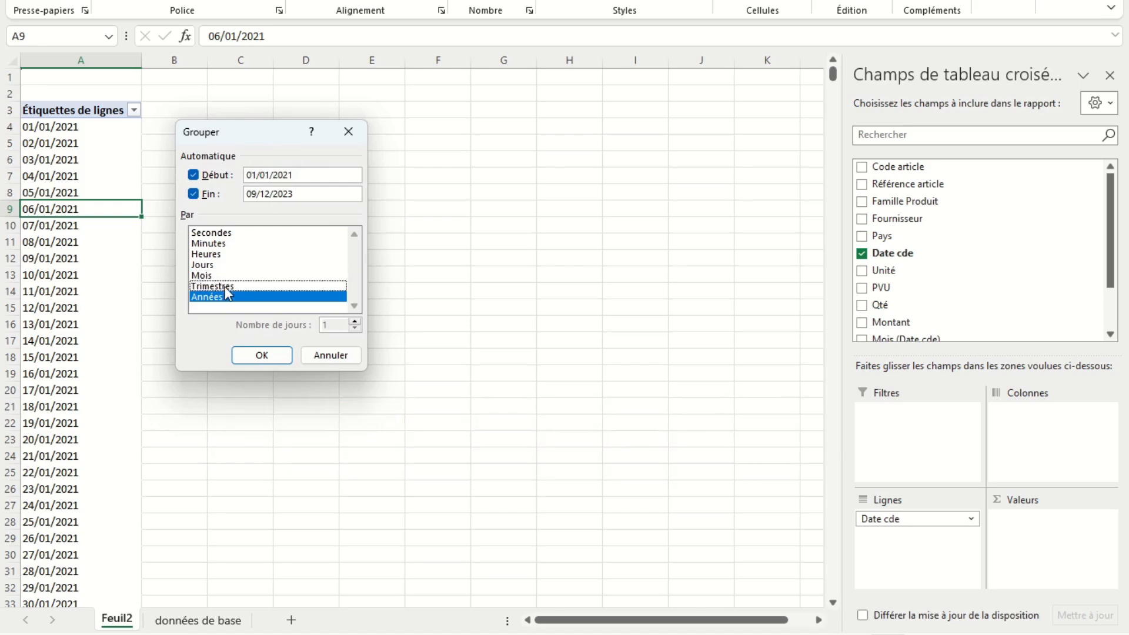
left_click(258, 359)
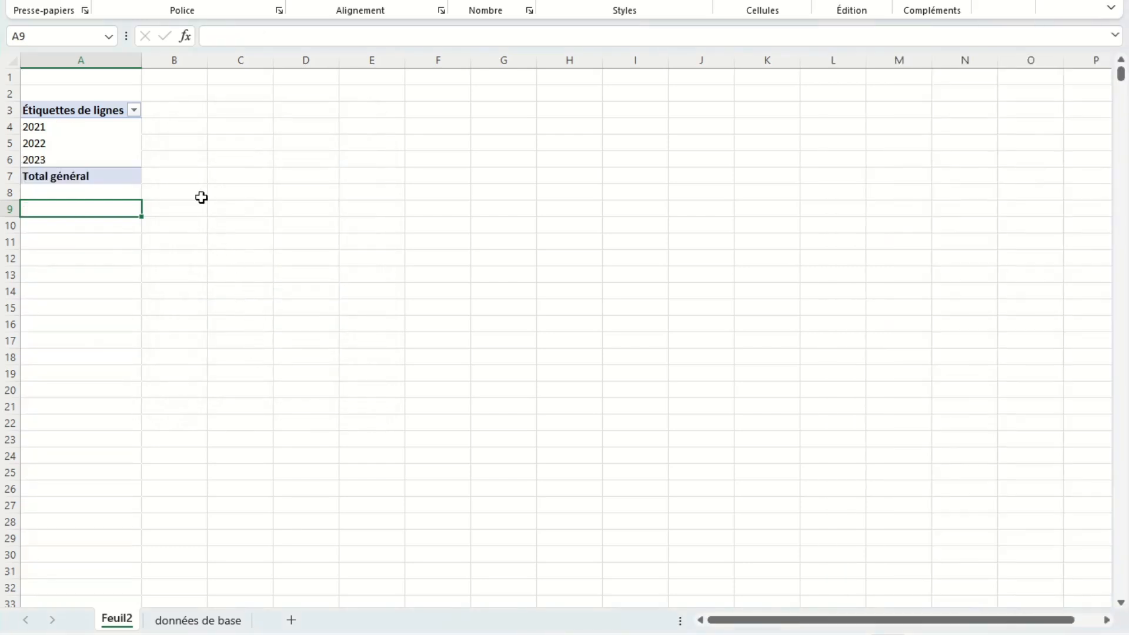
Add the Qté field to the pivot table values as a sum.
left_click(101, 146)
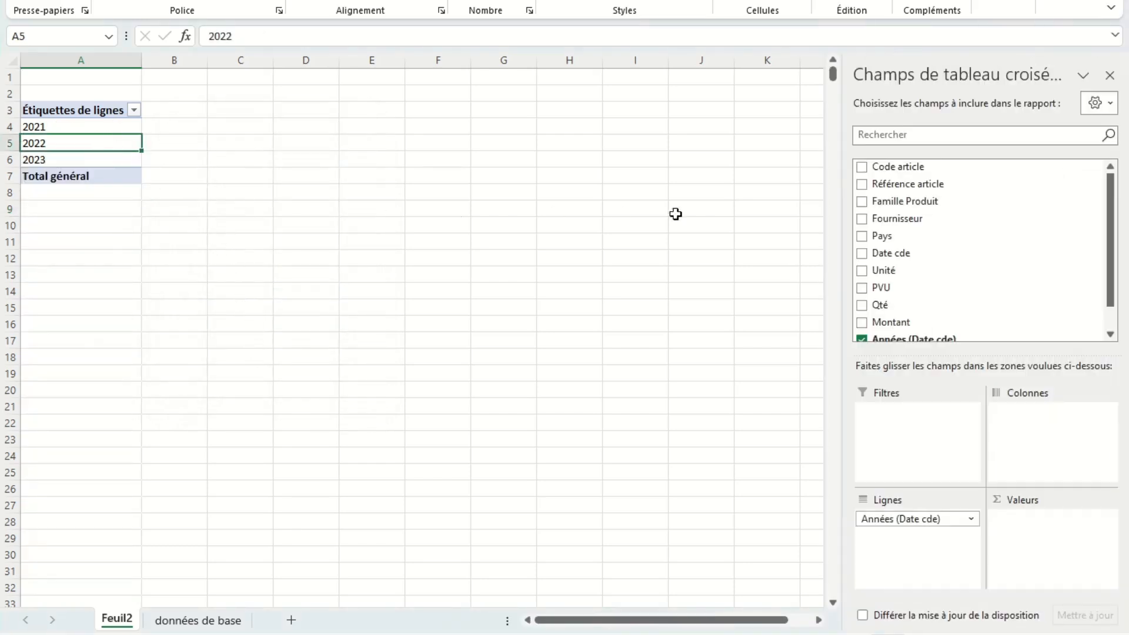
scroll(882, 288, "down", 1)
left_click_drag(882, 288, 1037, 521)
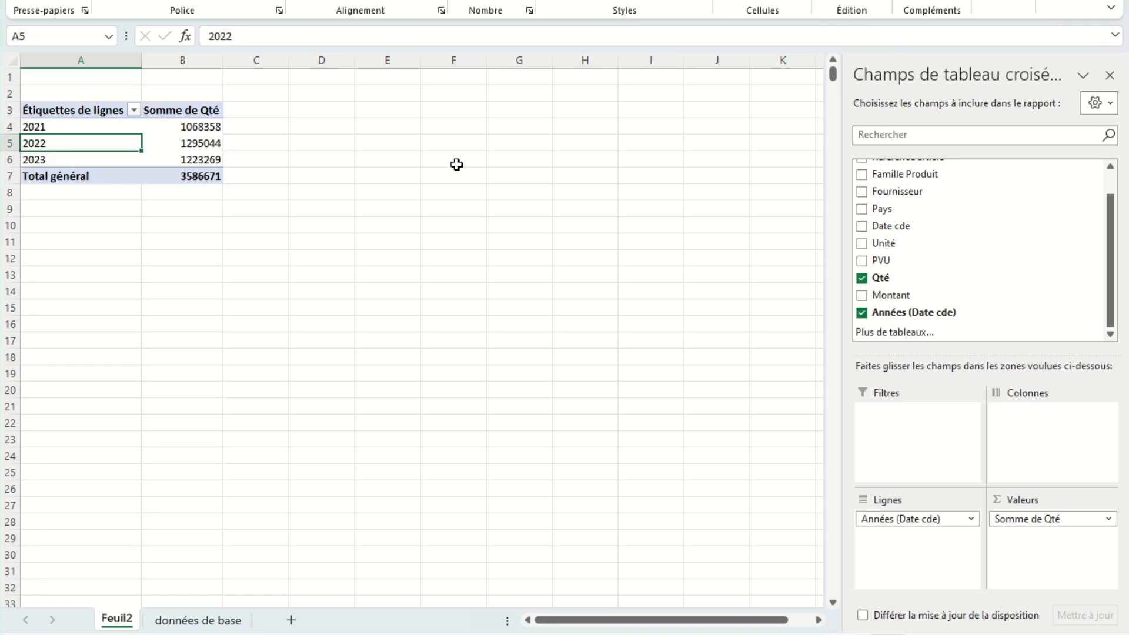
Format the Somme de Qté values as Nombre with 0 decimals and a thousands separator.
right_click(182, 143)
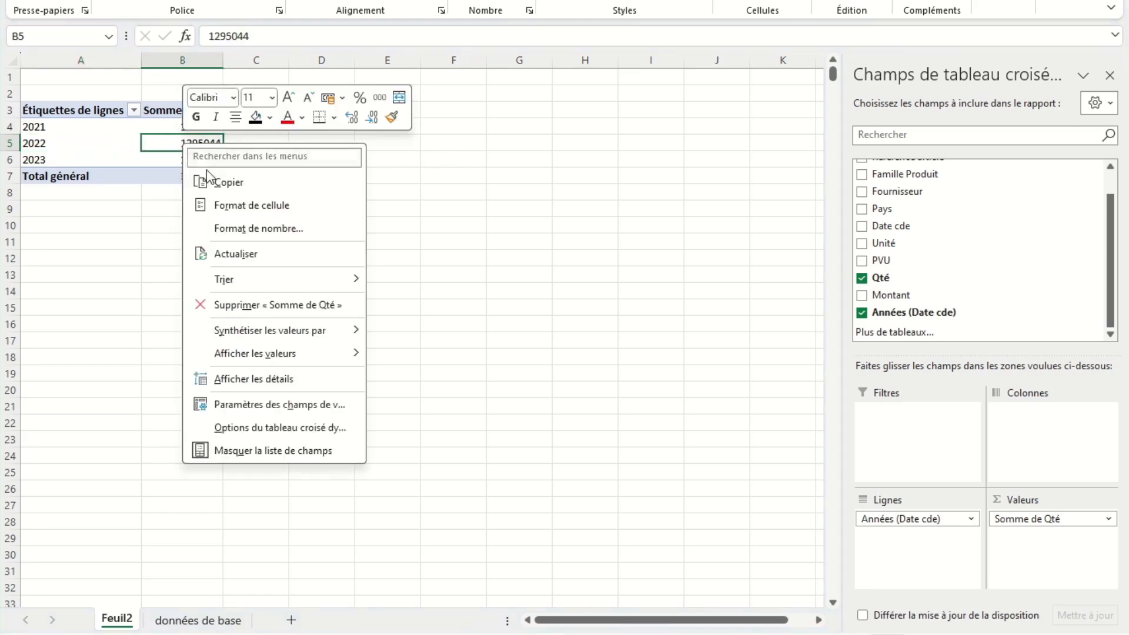
left_click(247, 229)
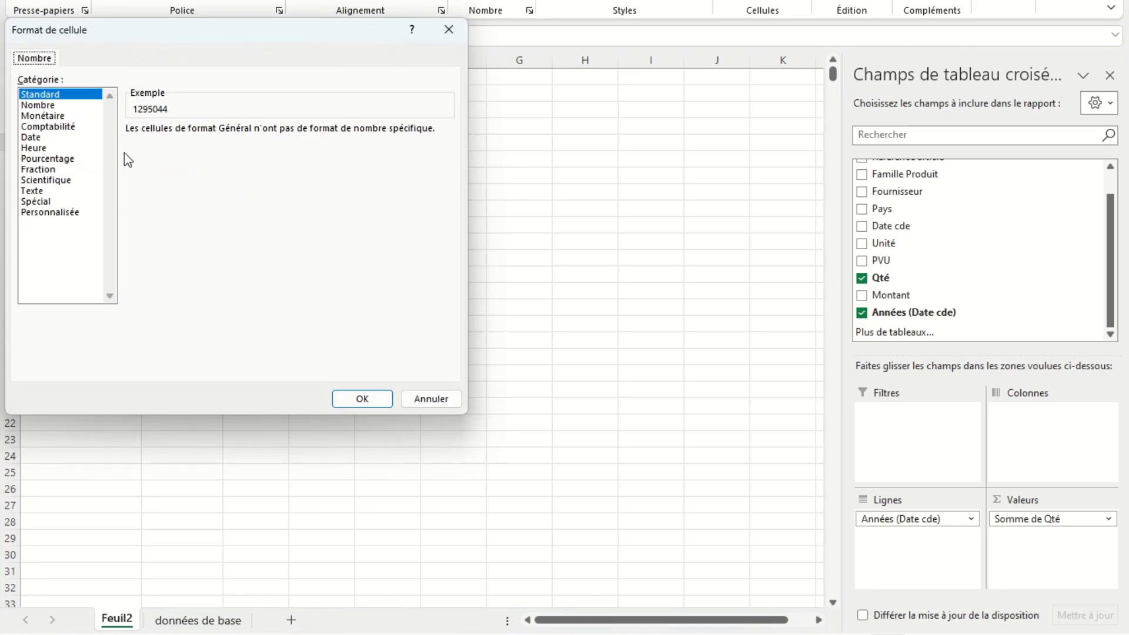
left_click(38, 105)
left_click(269, 133)
left_click(269, 133)
left_click(131, 151)
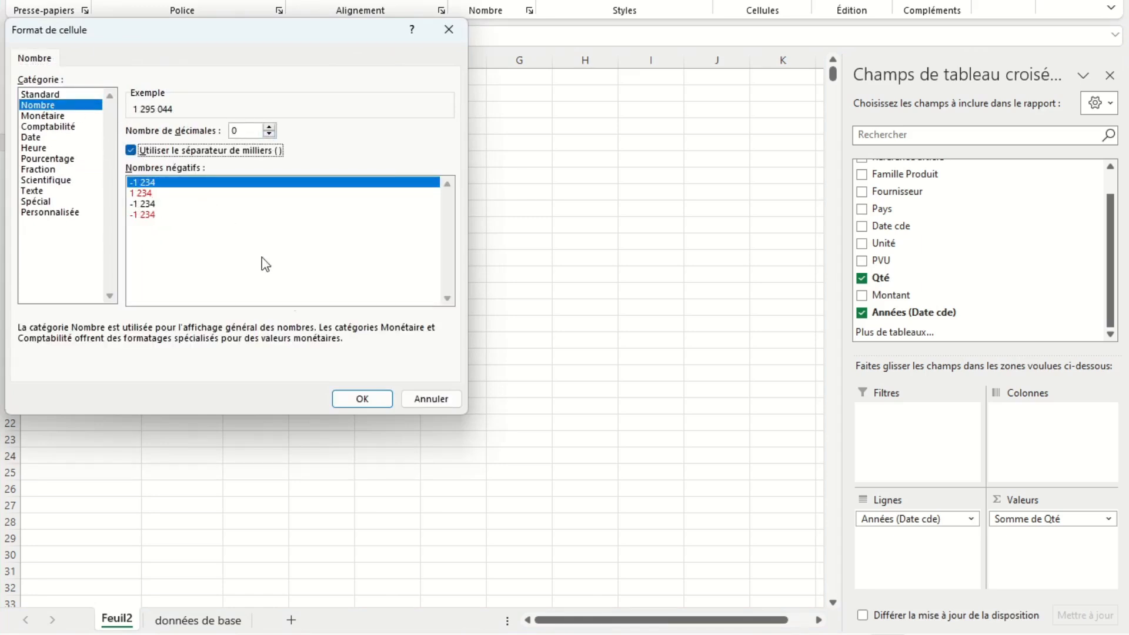
left_click(356, 398)
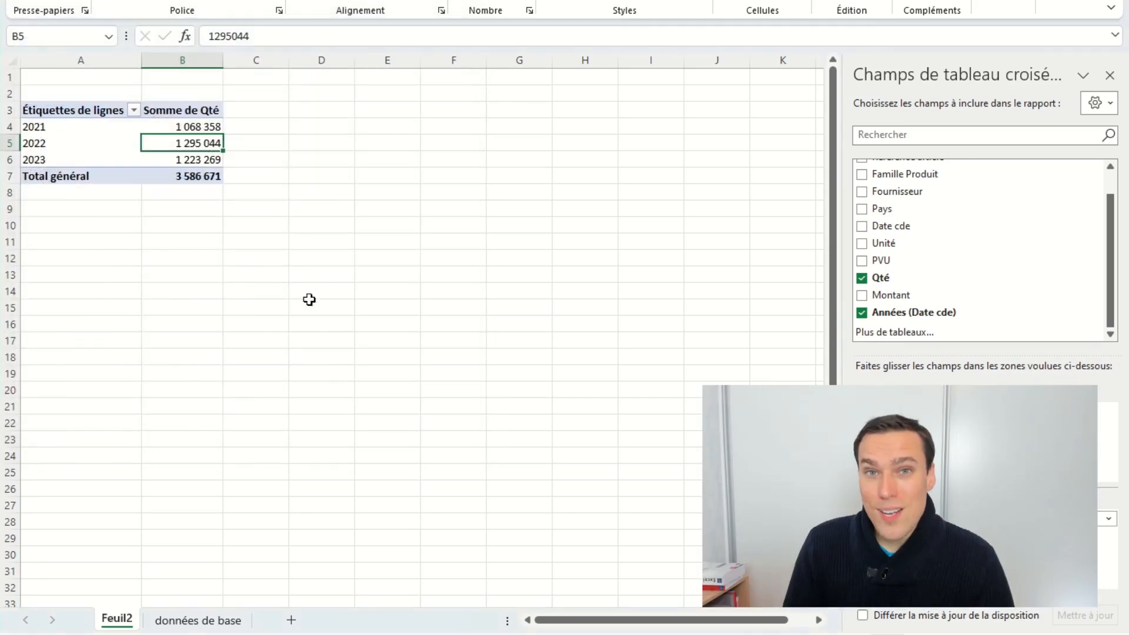
Add the Montant field to the pivot table values below Somme de Qté.
left_click(320, 140)
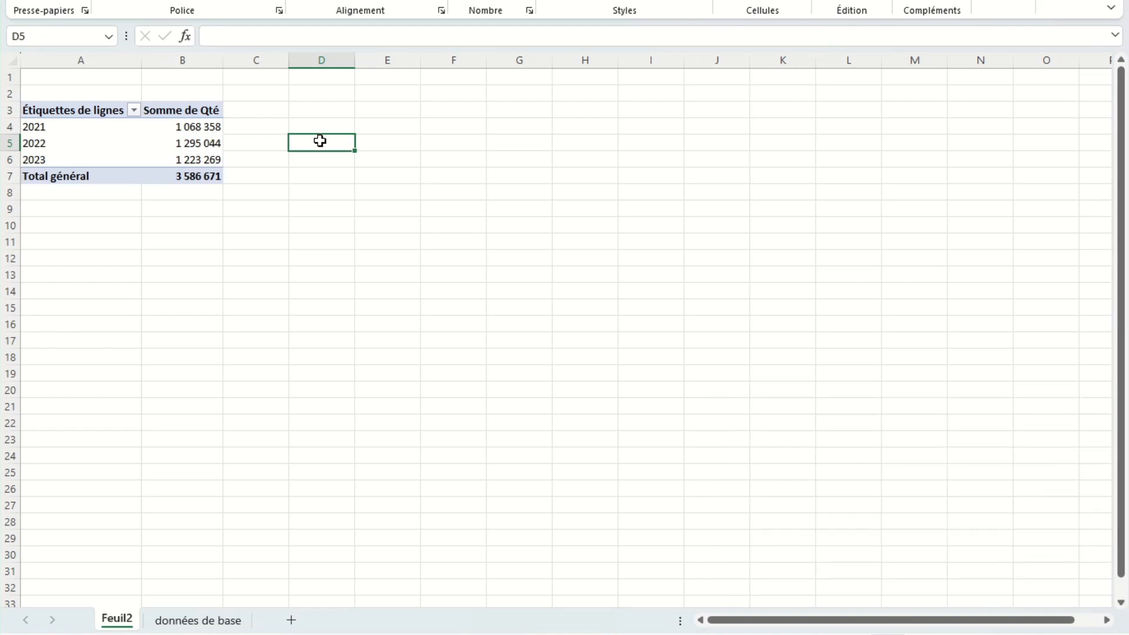
left_click(205, 141)
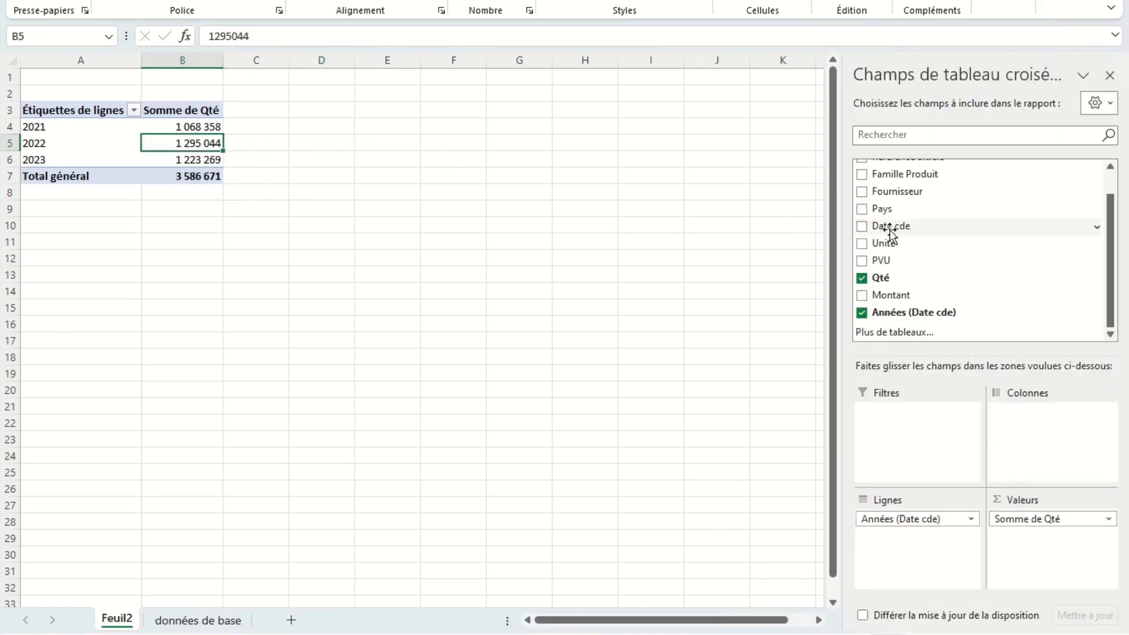
left_click_drag(891, 295, 1042, 544)
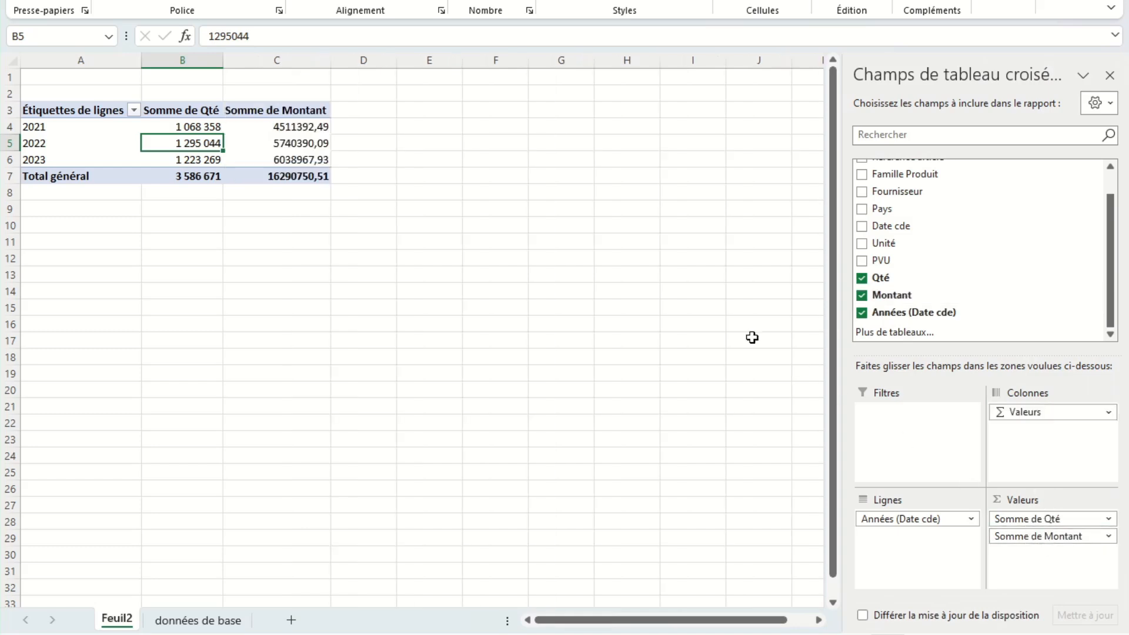
Format the Somme de Montant values as Monétaire with 0 decimals and the € symbol.
right_click(306, 146)
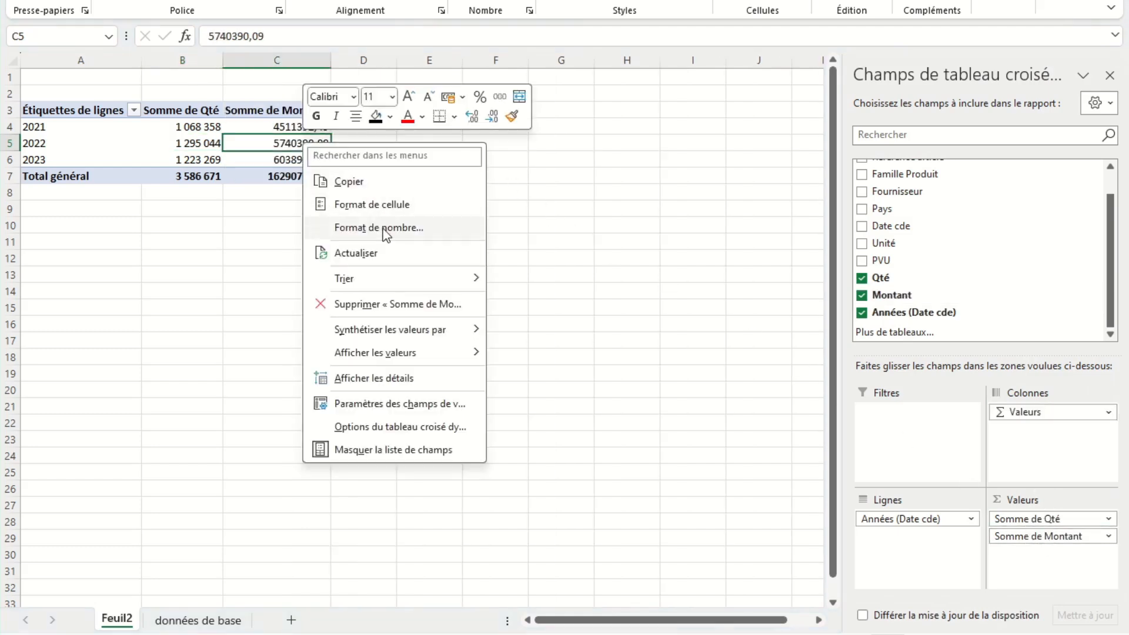
left_click(364, 228)
left_click(202, 117)
double_click(418, 135)
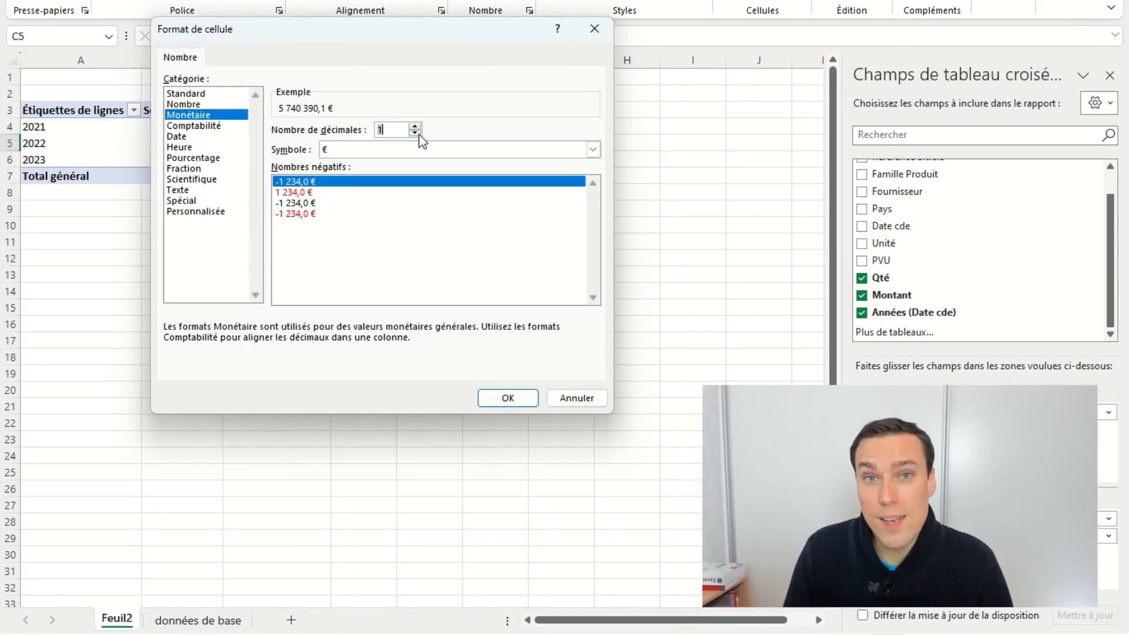
left_click(506, 398)
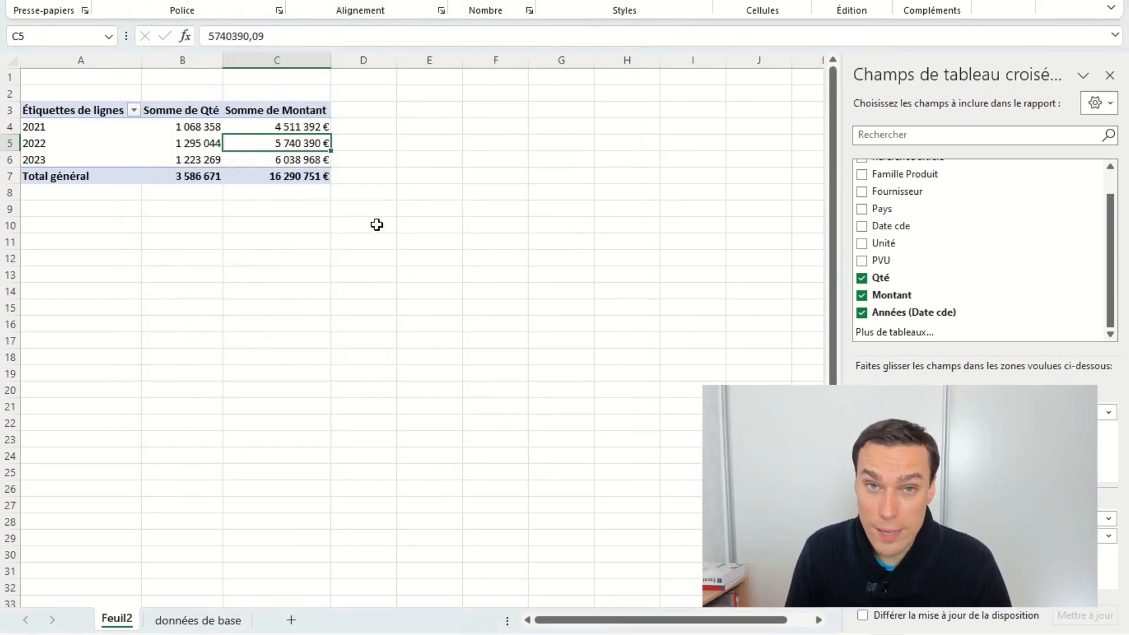
Add the Famille Produit field to the pivot table rows beneath Années (Date cde).
left_click(389, 190)
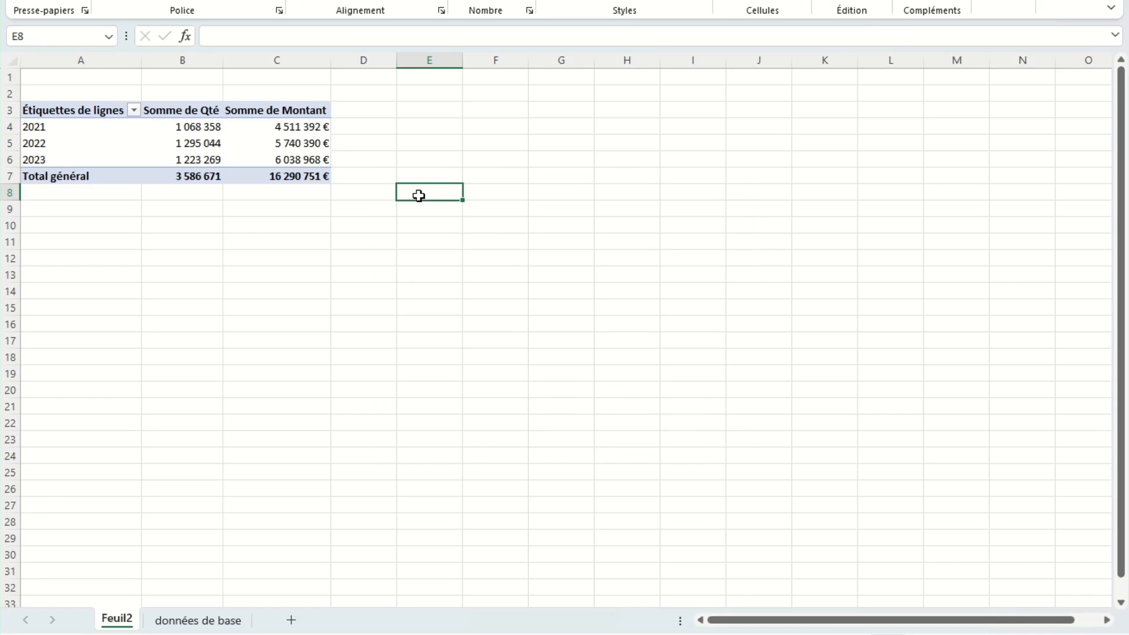
left_click(277, 143)
scroll(963, 205, "up", 2)
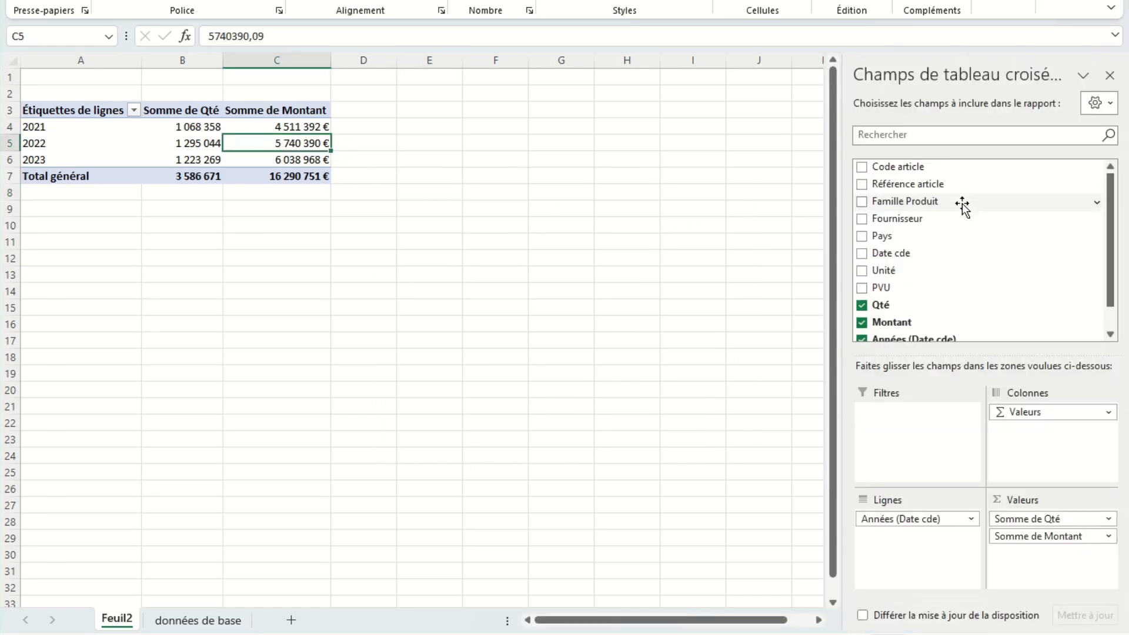
left_click_drag(915, 213, 921, 541)
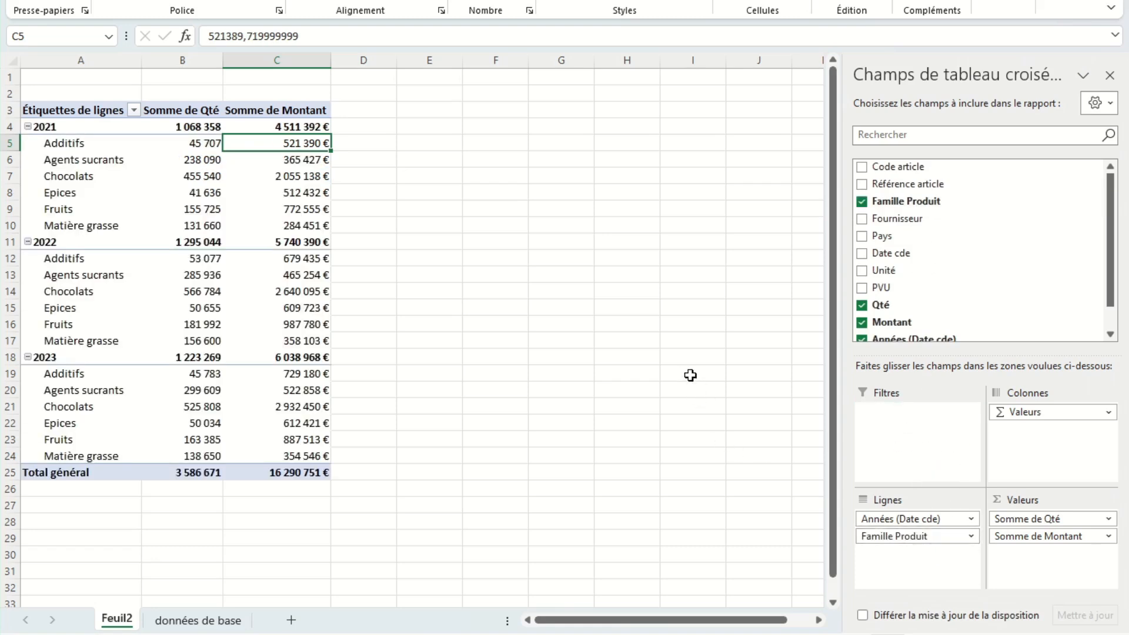
Remove Somme de Qté from the pivot table values and move Années (Date cde) from rows to columns.
left_click_drag(1043, 519, 1017, 306)
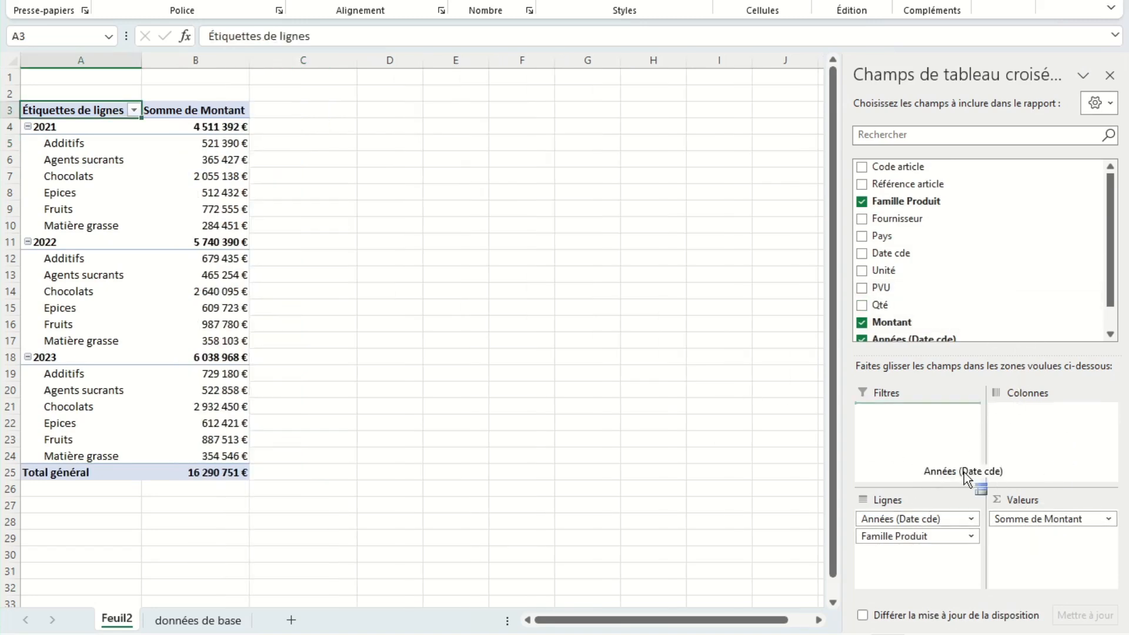
left_click_drag(1039, 440, 1036, 439)
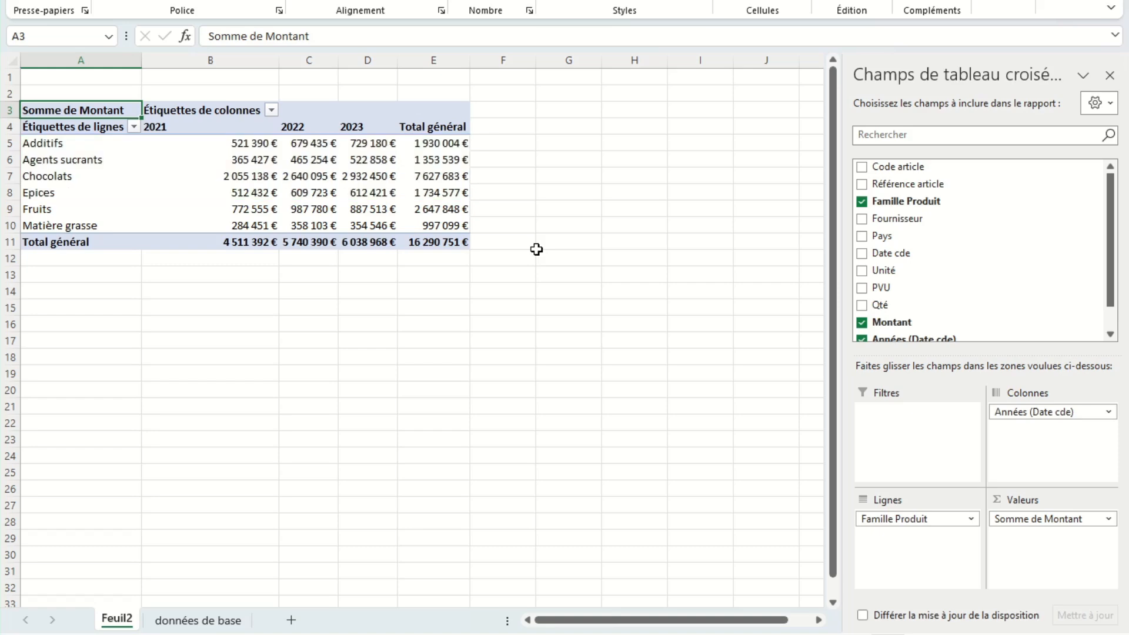
Add the Référence article field to the pivot table rows beneath Famille Produit.
left_click_drag(950, 184, 922, 563)
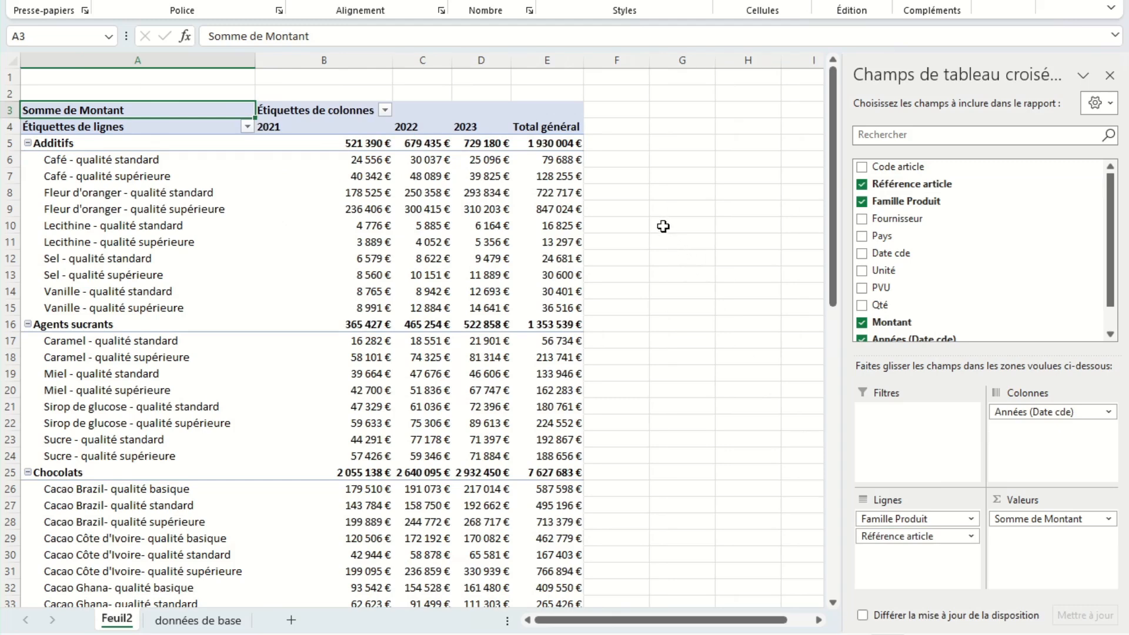
Insert a Famille Produit slicer for the pivot table and place it beside the table, starting near row 4.
left_click(438, 194)
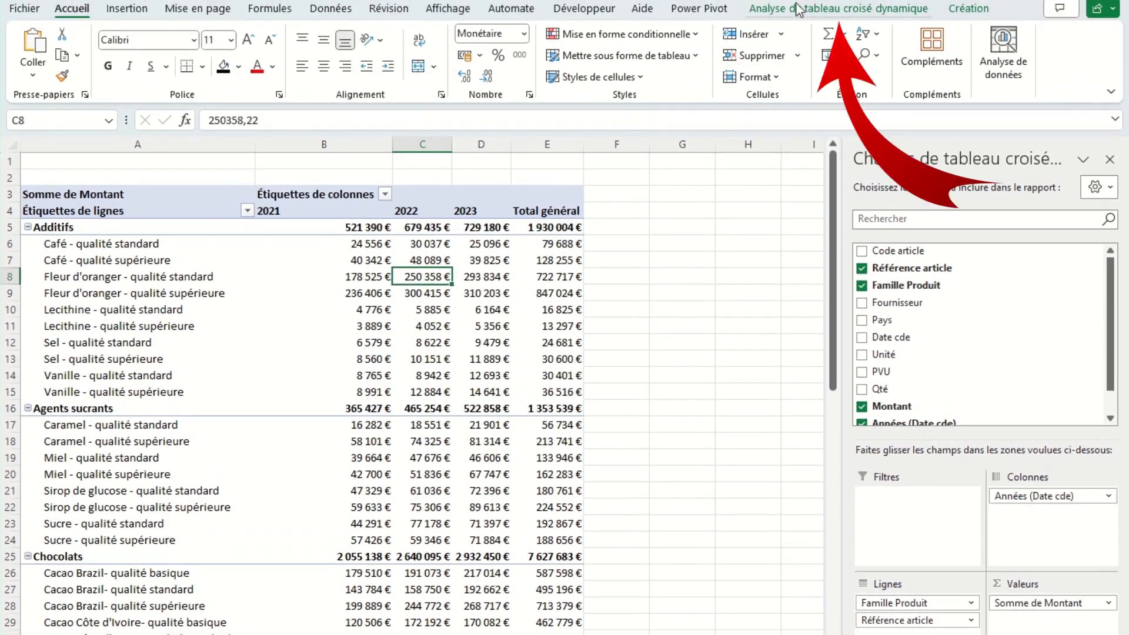
left_click(777, 11)
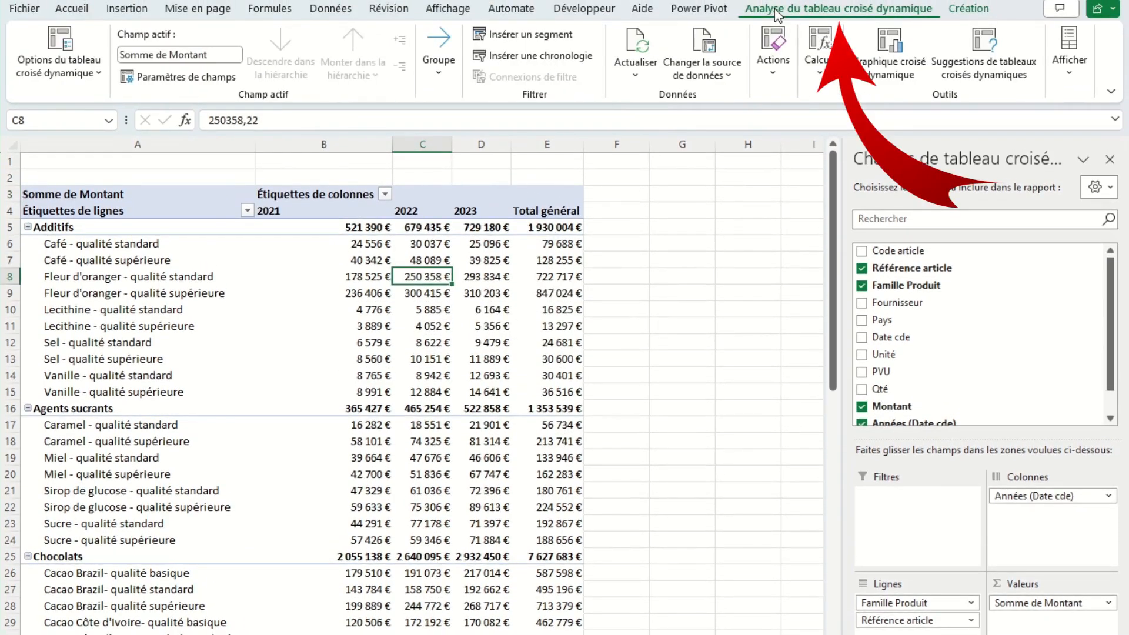
left_click(524, 36)
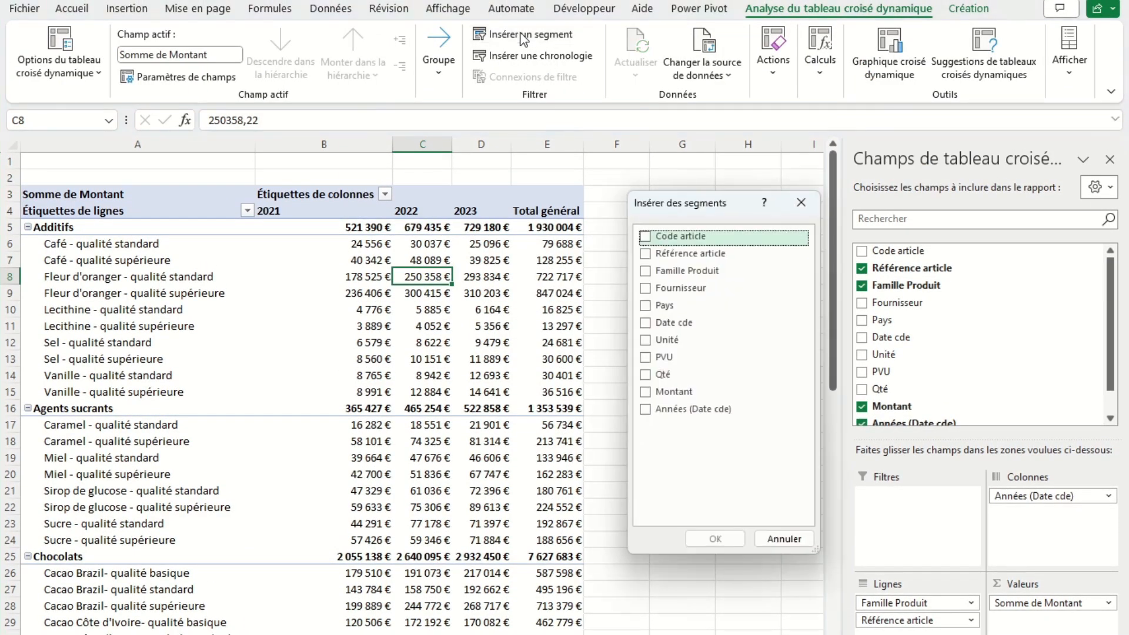
left_click(646, 271)
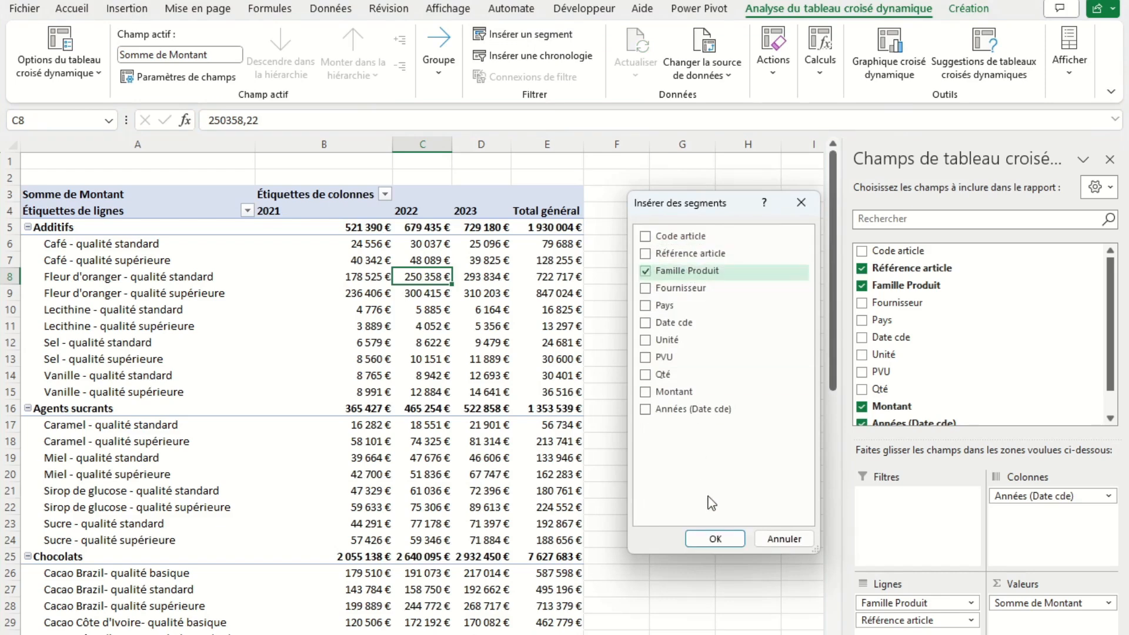
left_click(715, 537)
left_click_drag(411, 321, 685, 203)
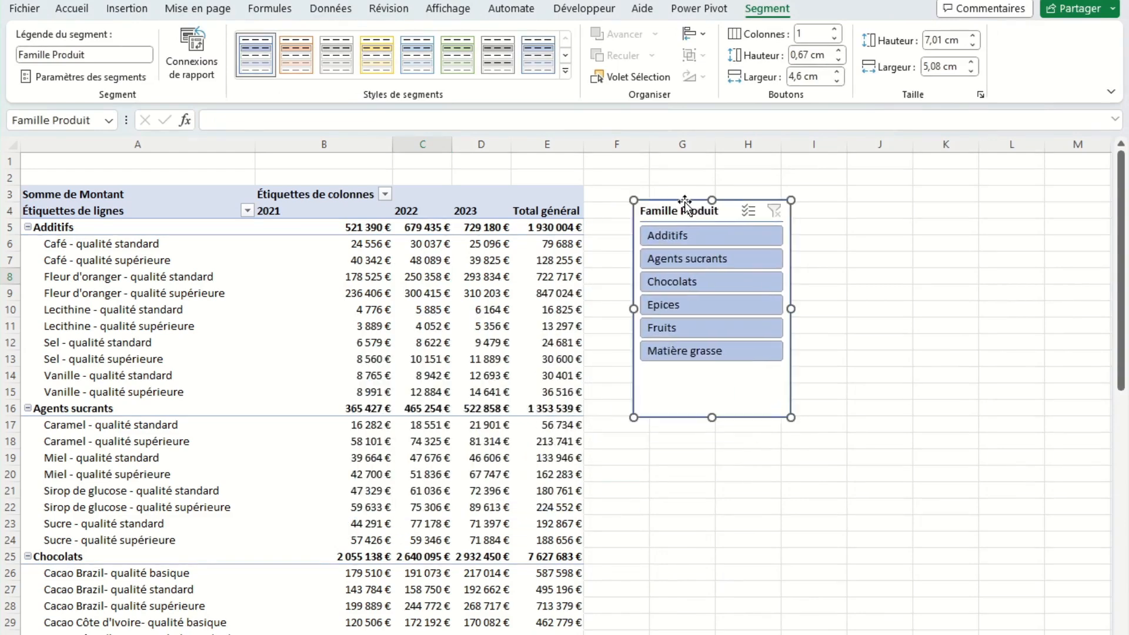
Filter the pivot table to both Agents sucrants and Chocolats using multi-selection in the Famille Produit slicer.
left_click(713, 259)
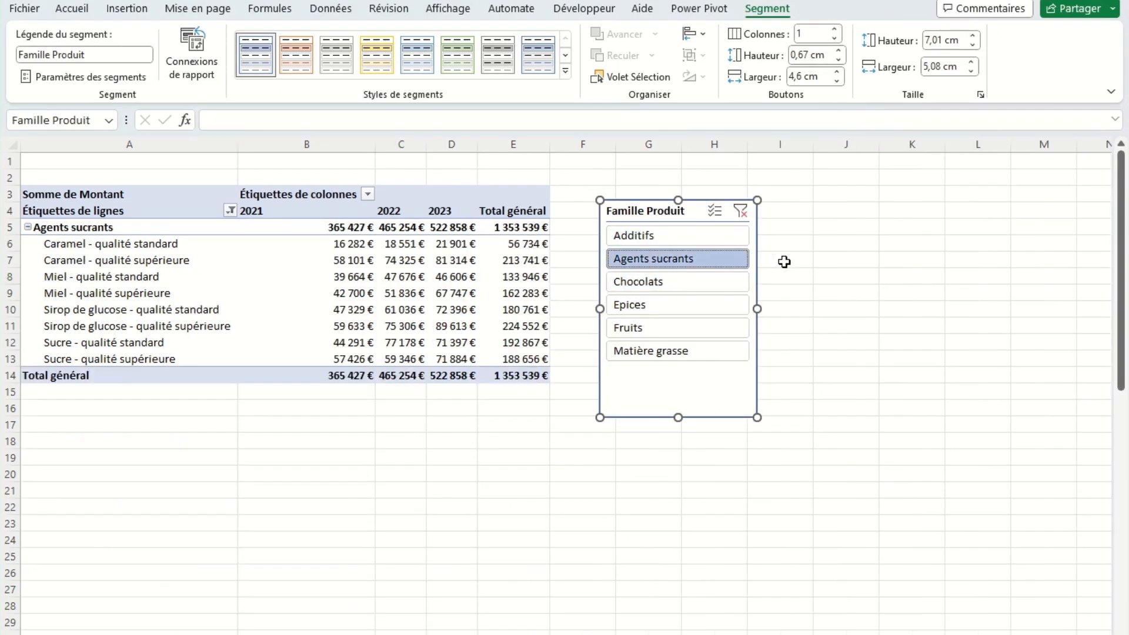
left_click(715, 210)
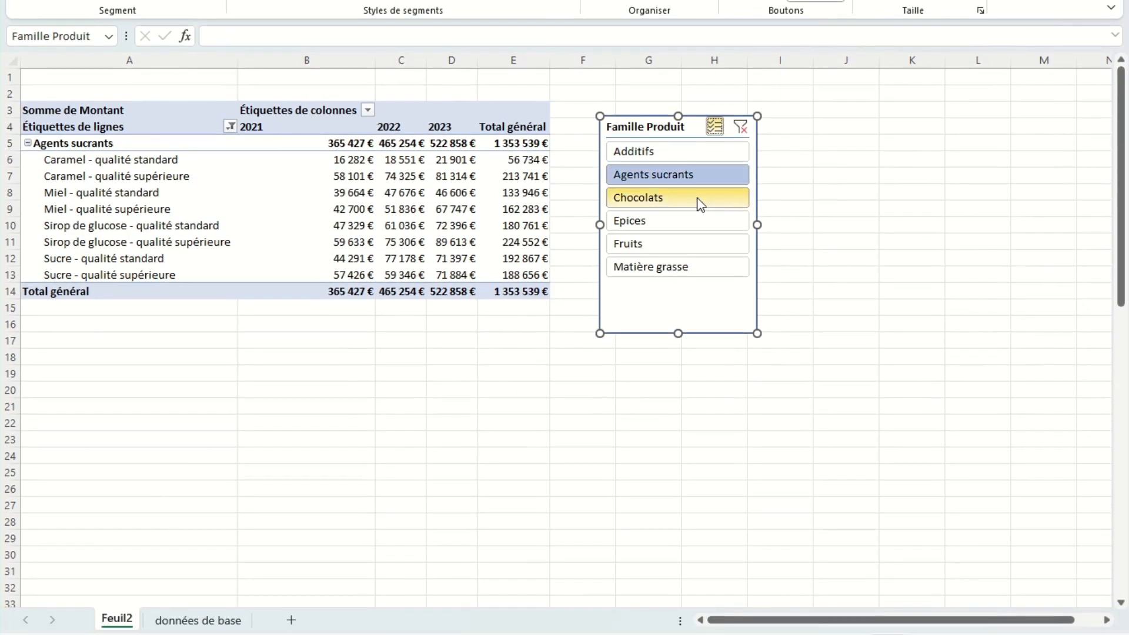
left_click(698, 221)
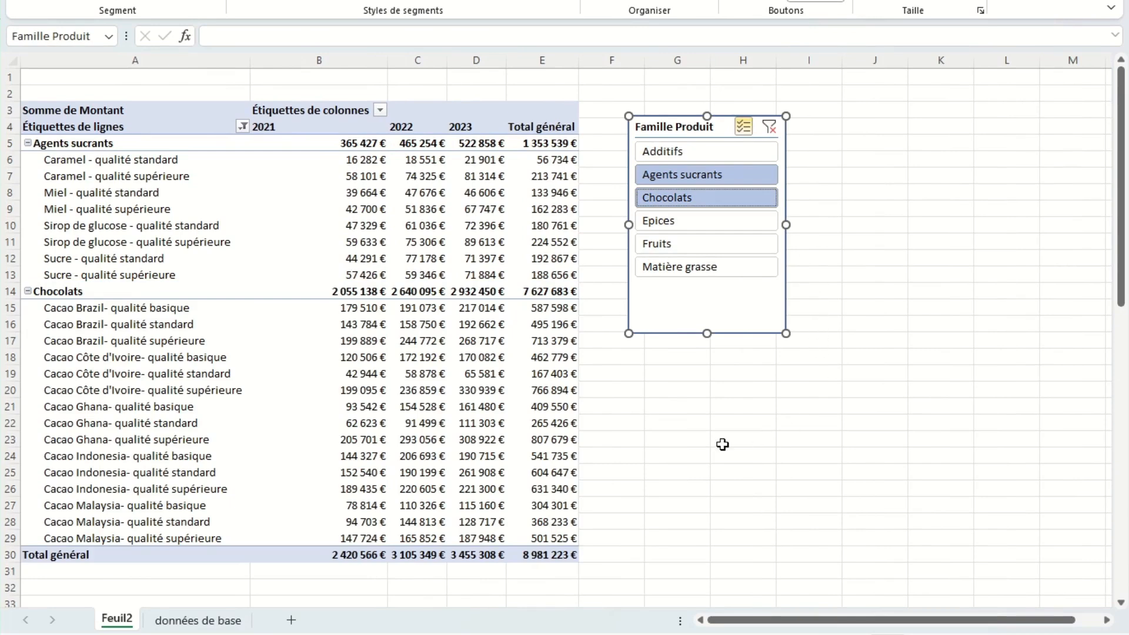
left_click(652, 371)
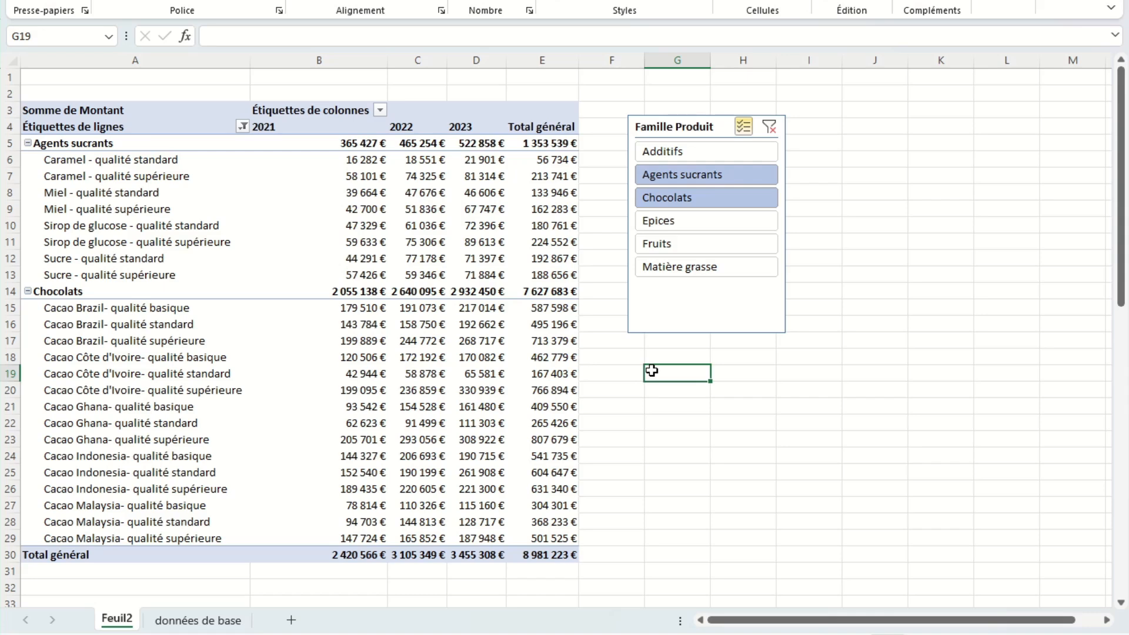
Replace Référence article and Famille Produit in the pivot table rows with the Fournisseur field.
left_click(480, 225)
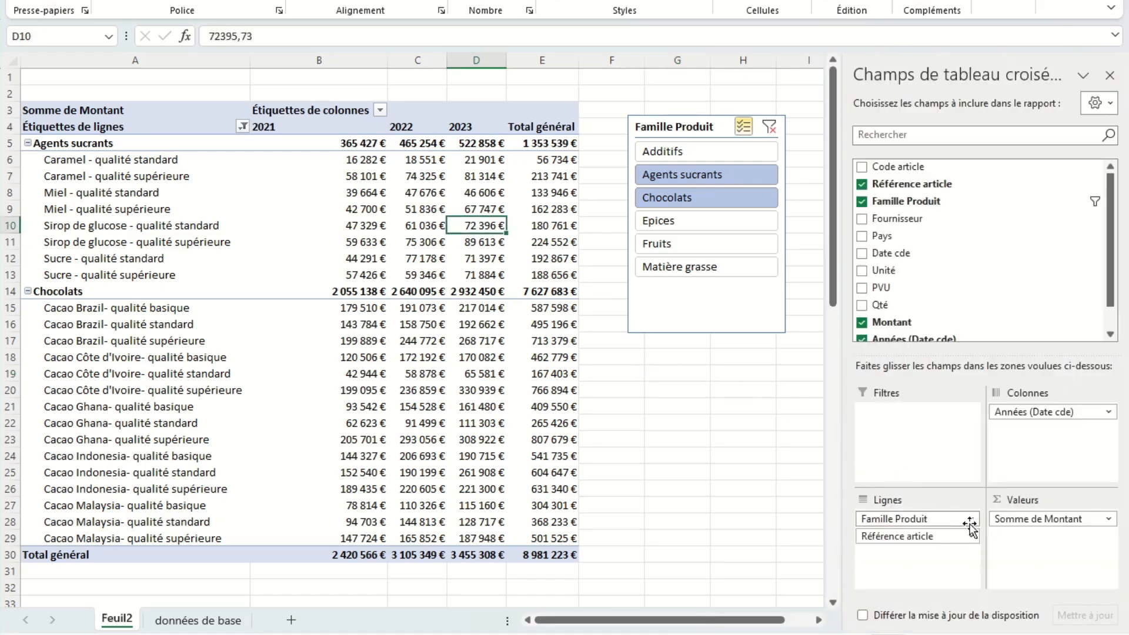
left_click_drag(923, 537, 996, 294)
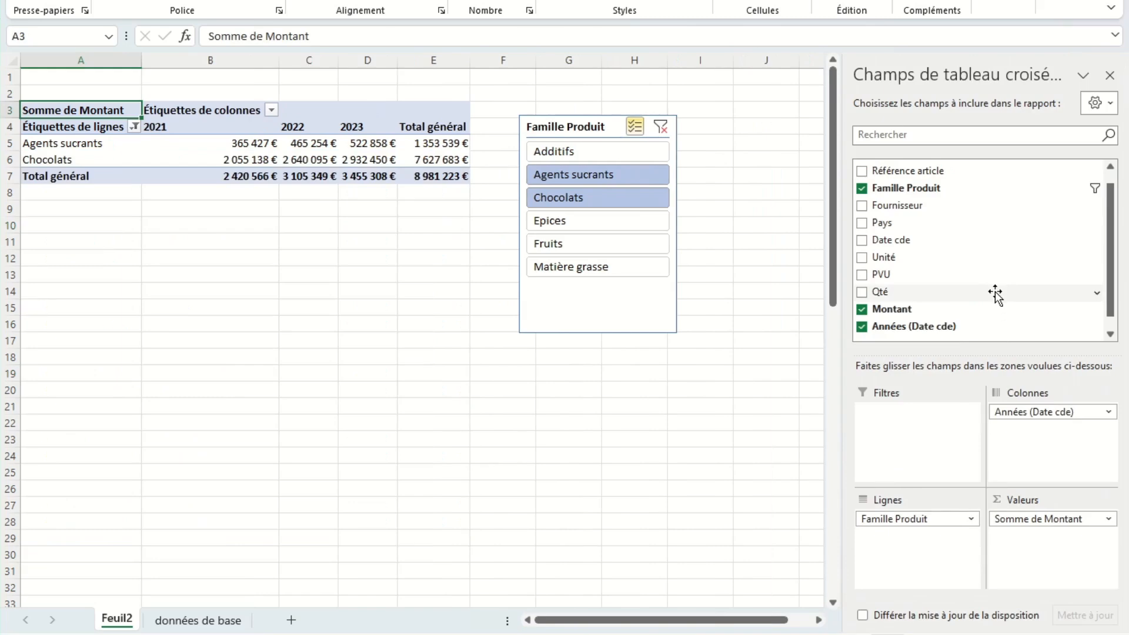
left_click_drag(922, 212, 915, 538)
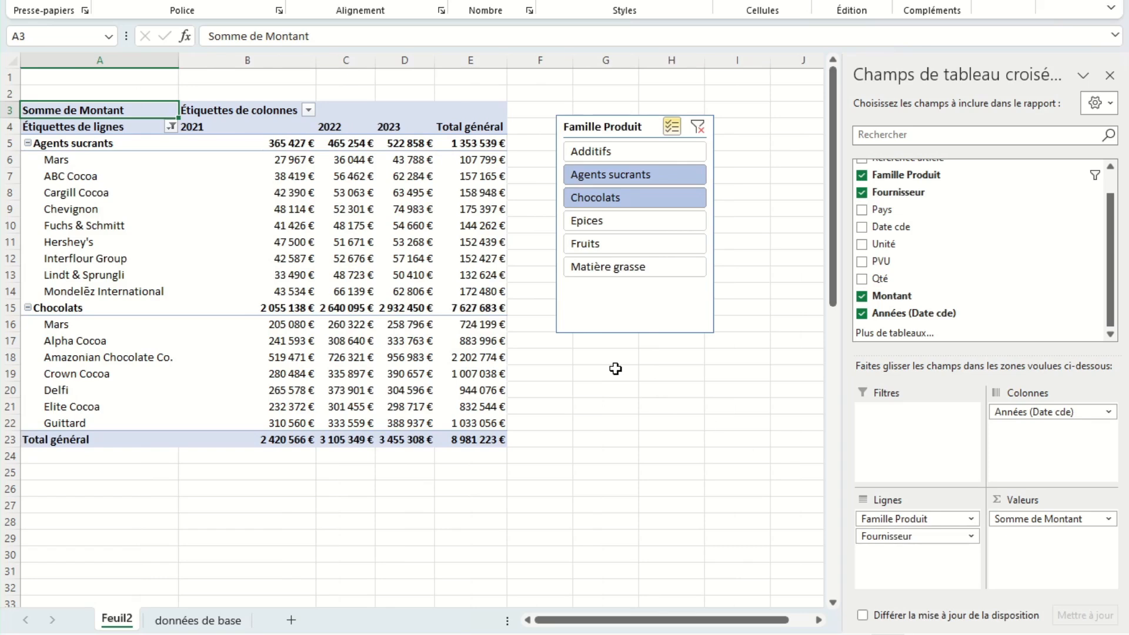
left_click_drag(902, 518, 952, 270)
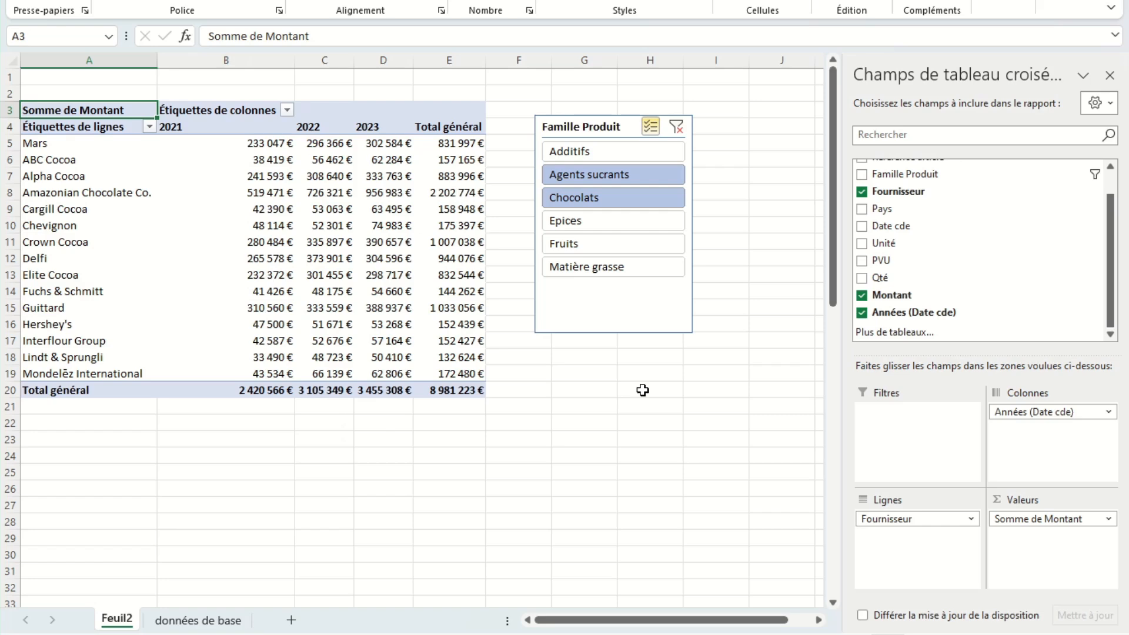
Add Additifs and Epices to the Famille Produit slicer selection and sort the suppliers by 2023 amount from largest to smallest.
left_click(669, 154)
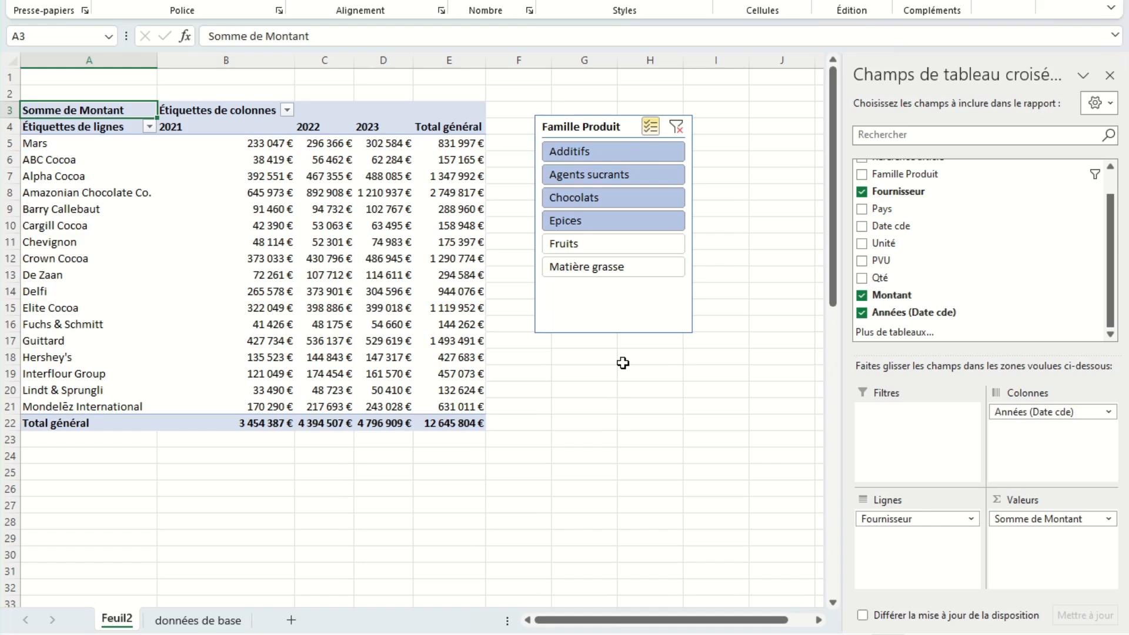
right_click(385, 184)
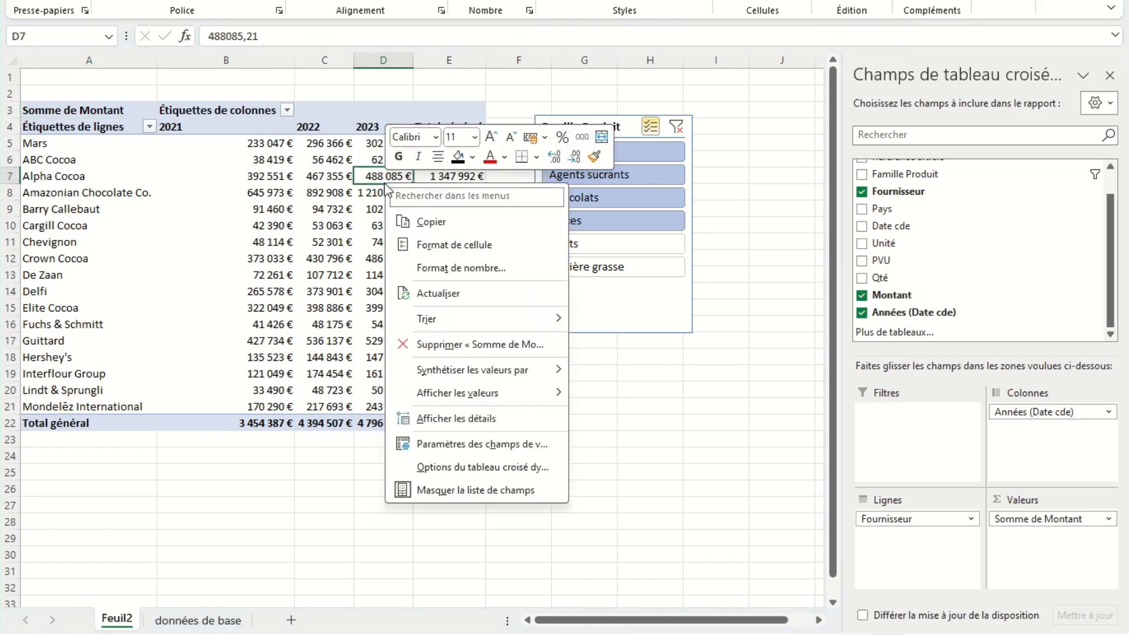
mouse_move(511, 320)
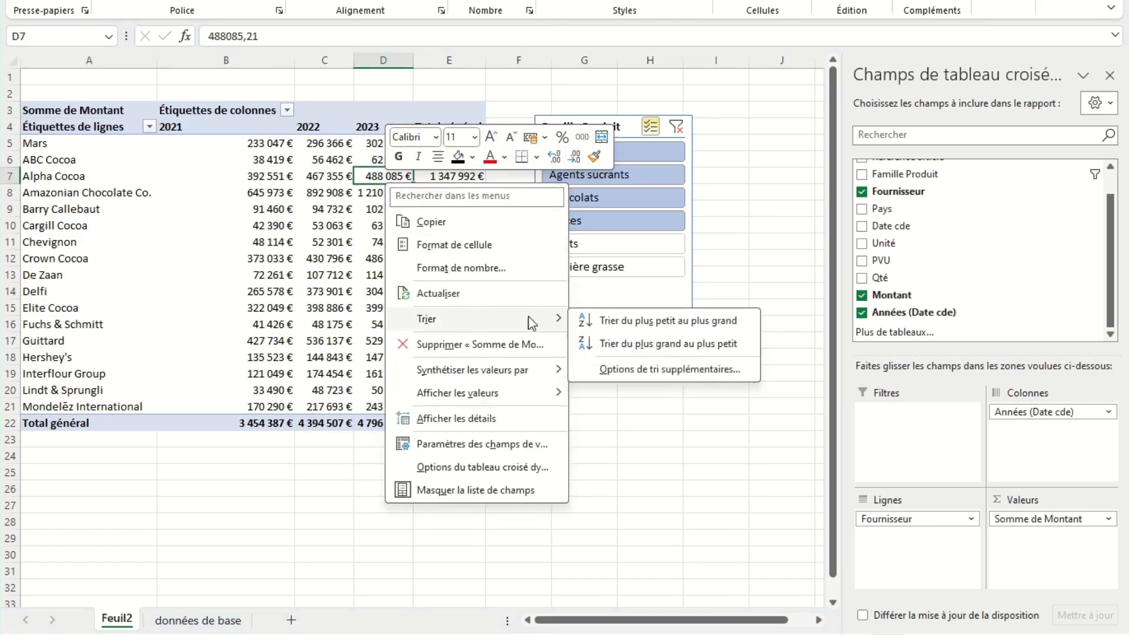
left_click(626, 347)
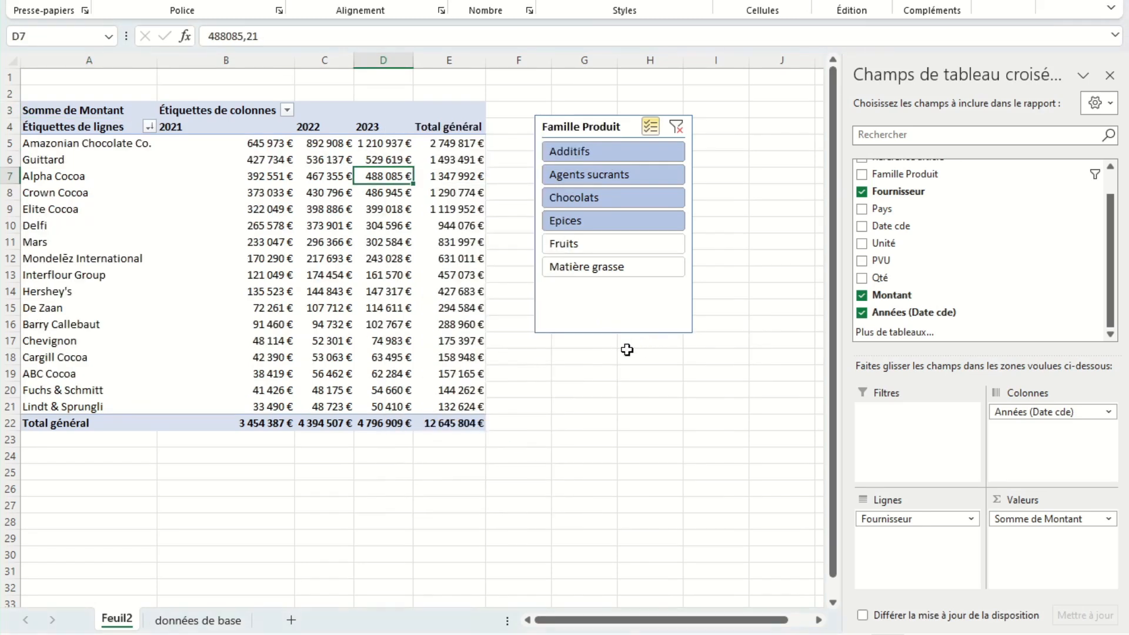
left_click(590, 362)
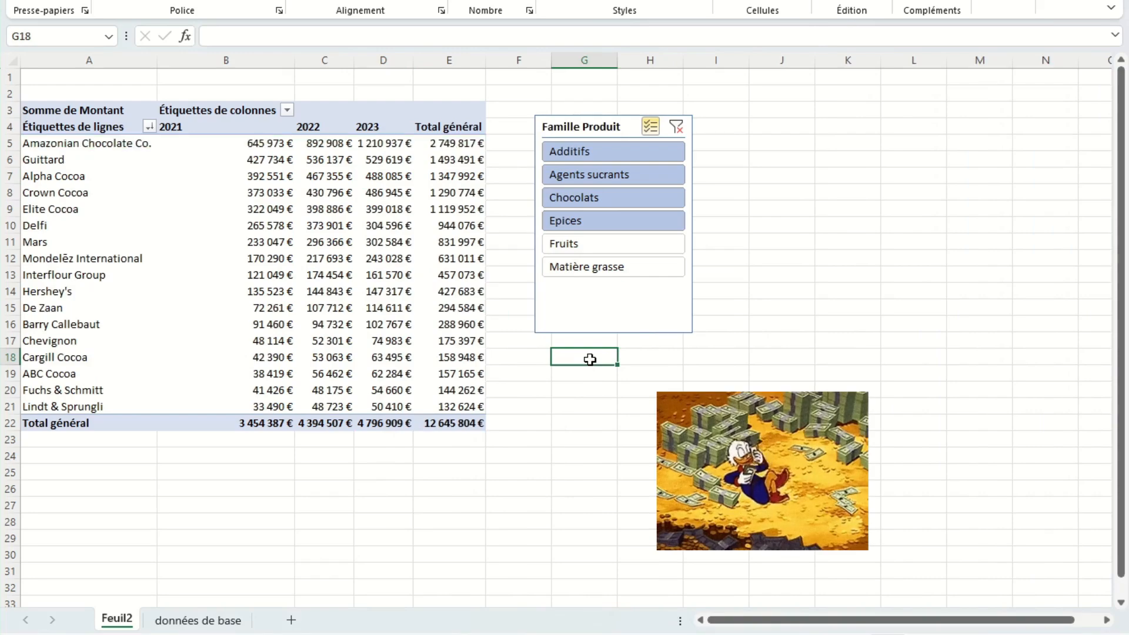
Create a second pivot table on a new worksheet from the range 'données de base'!$A$1:$J$15624.
left_click(211, 621)
left_click(263, 130)
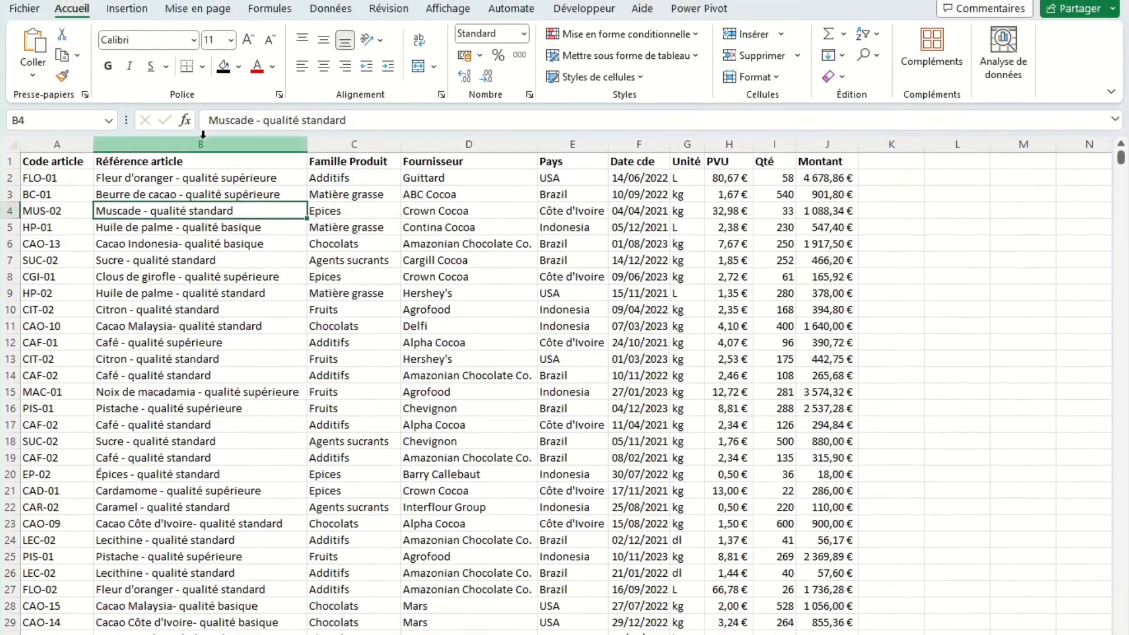
left_click(134, 13)
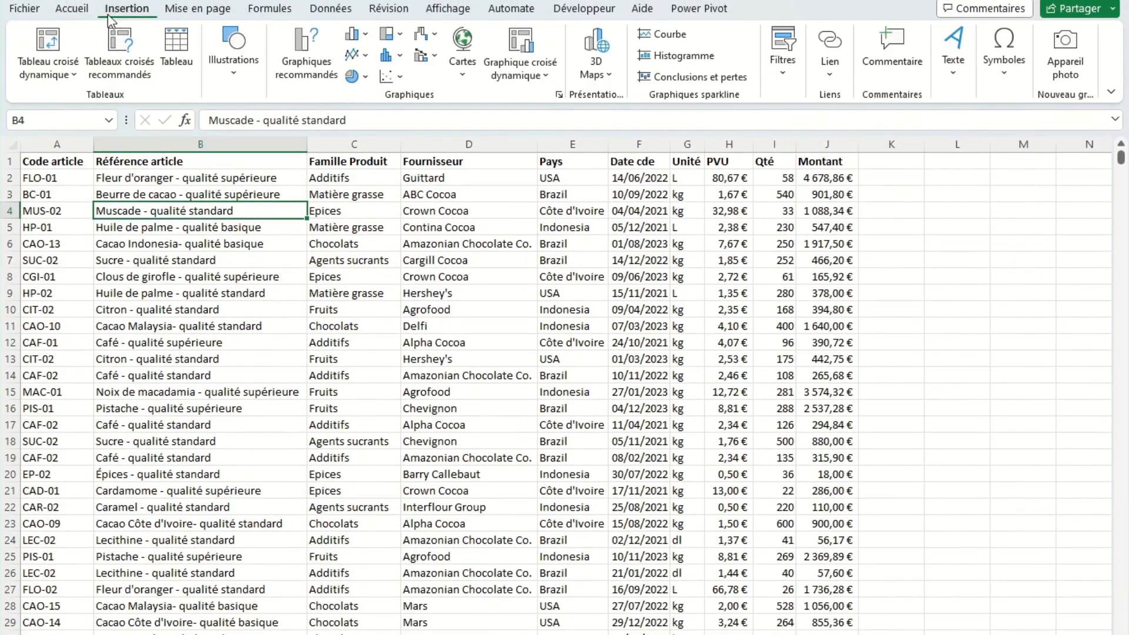
left_click(64, 49)
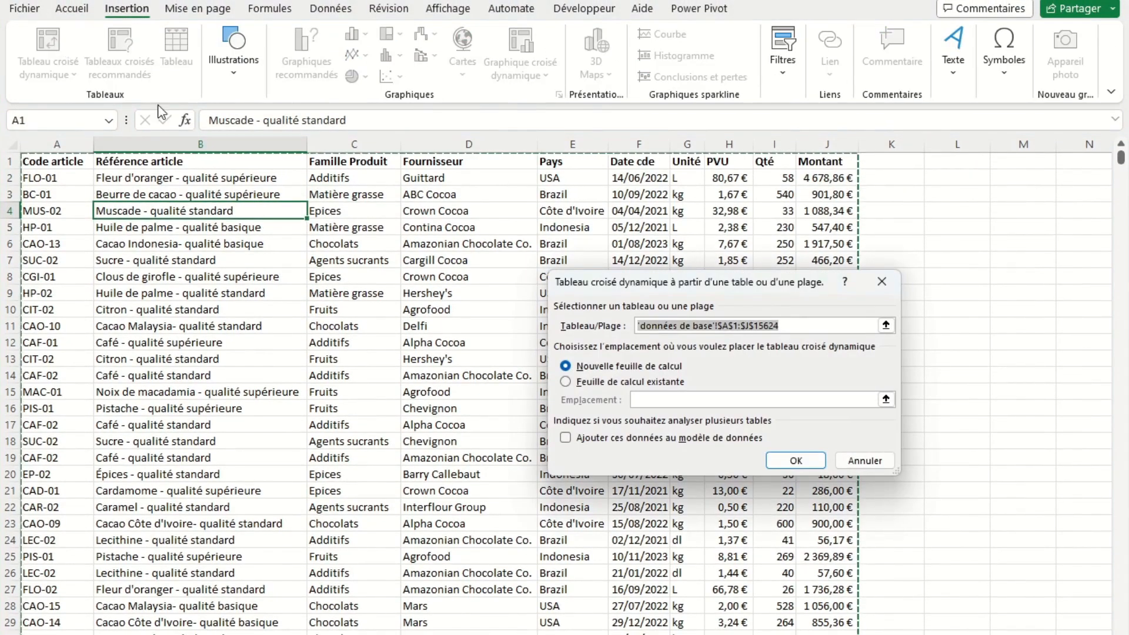
left_click(789, 459)
Put Date cde in the new pivot table's rows, grouped by year, and add Qté and Montant as summed values.
left_click_drag(893, 421, 900, 611)
left_click_drag(899, 280, 1038, 520)
left_click_drag(878, 290, 1036, 544)
Format the Somme de Qté values as Nombre with 0 decimals and a thousands separator.
right_click(197, 228)
left_click(252, 316)
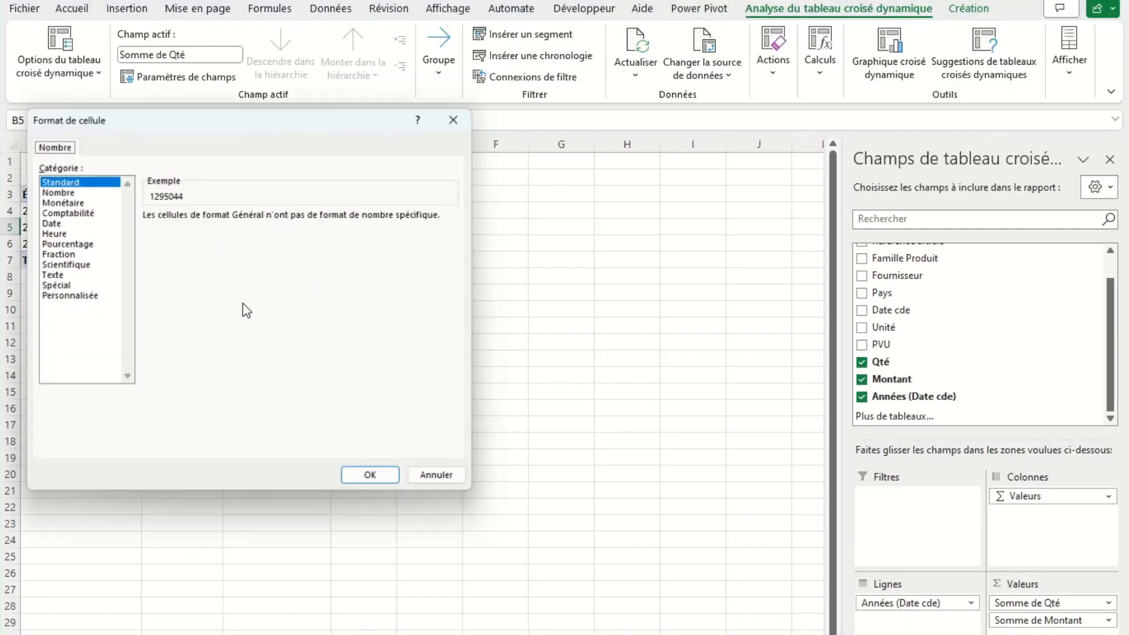
left_click(52, 188)
left_click(284, 218)
left_click(284, 218)
left_click(262, 236)
left_click(376, 483)
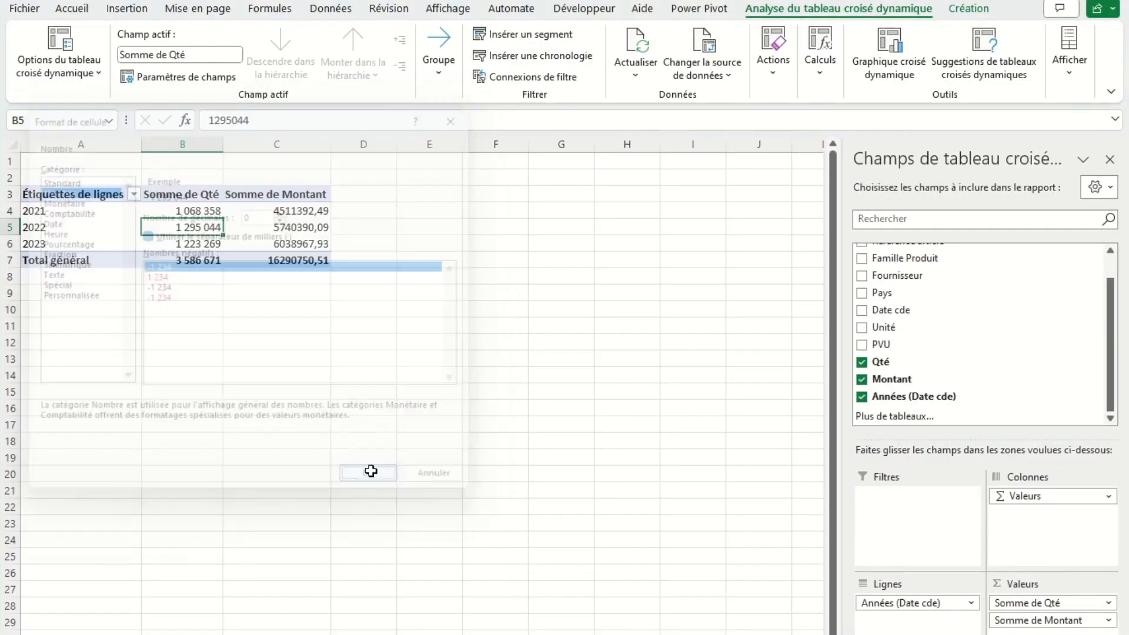
Format the second pivot table's Somme de Montant values as Monétaire with 0 decimals and the € symbol.
right_click(277, 227)
left_click(330, 277)
left_click(154, 199)
left_click(378, 217)
left_click(378, 217)
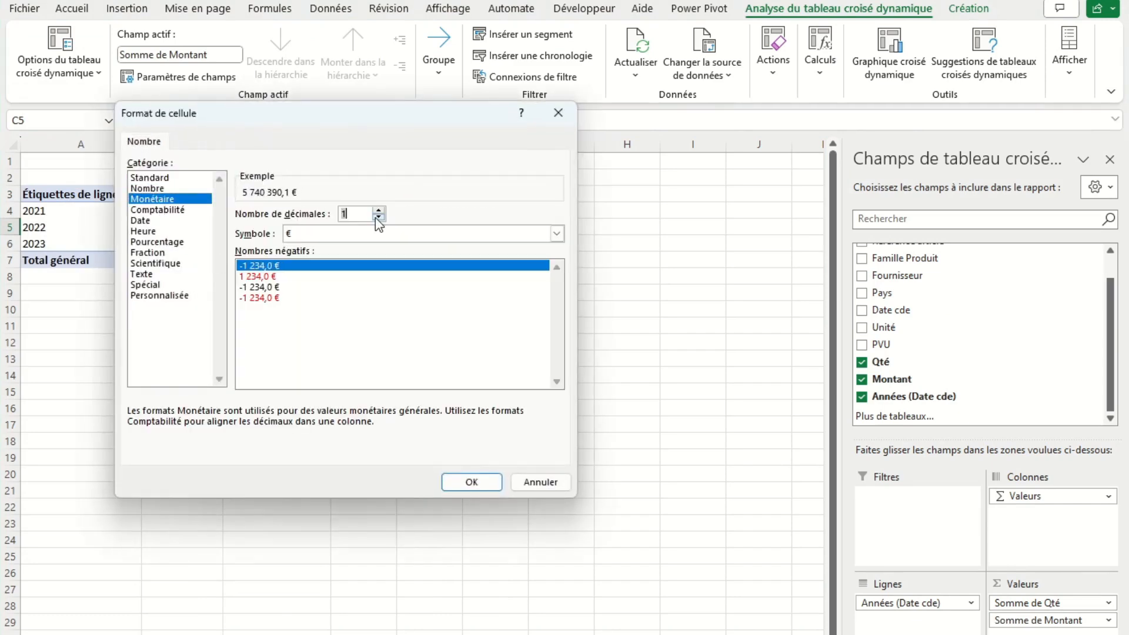
left_click(472, 481)
left_click(327, 294)
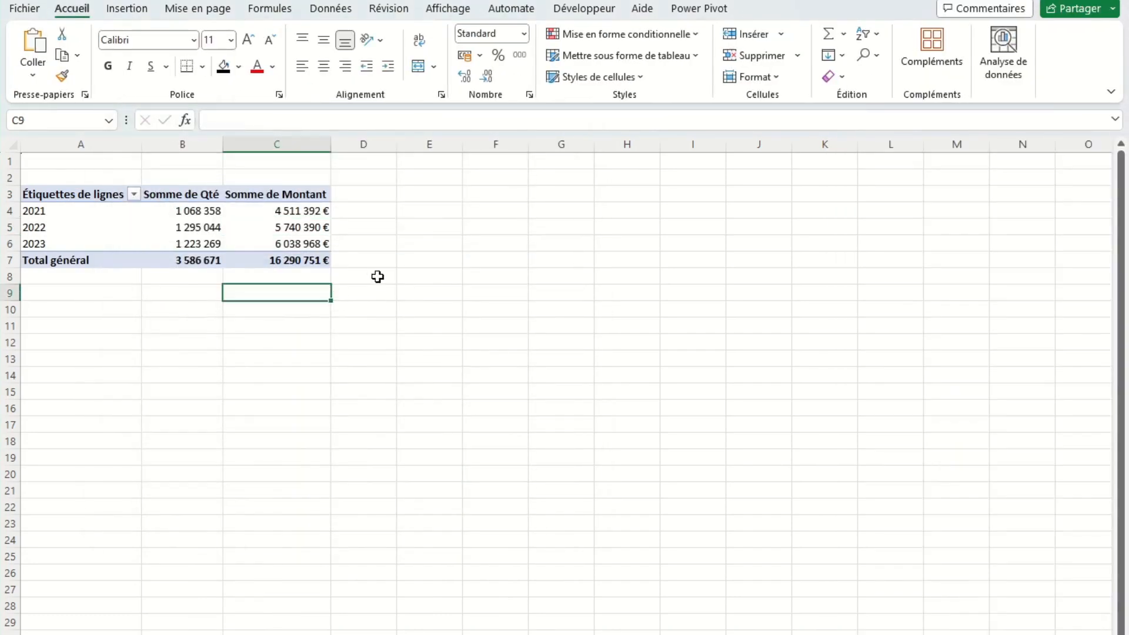
Insert a Fournisseur slicer for the new pivot table and place it beside the table near row 1.
left_click(303, 225)
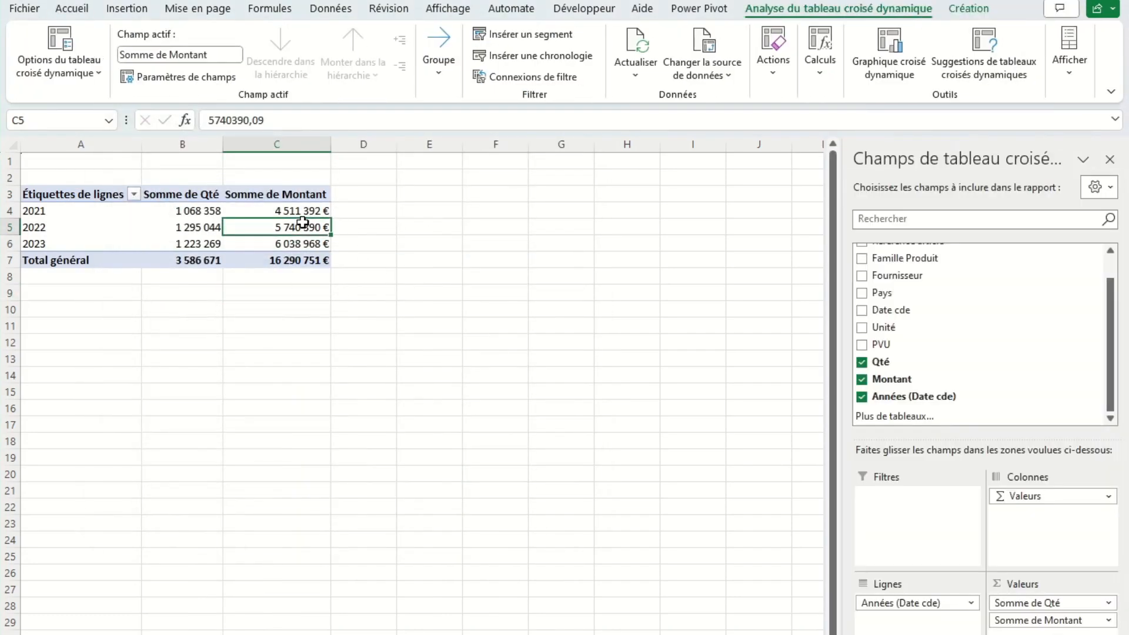
left_click(535, 37)
left_click(645, 288)
left_click(715, 538)
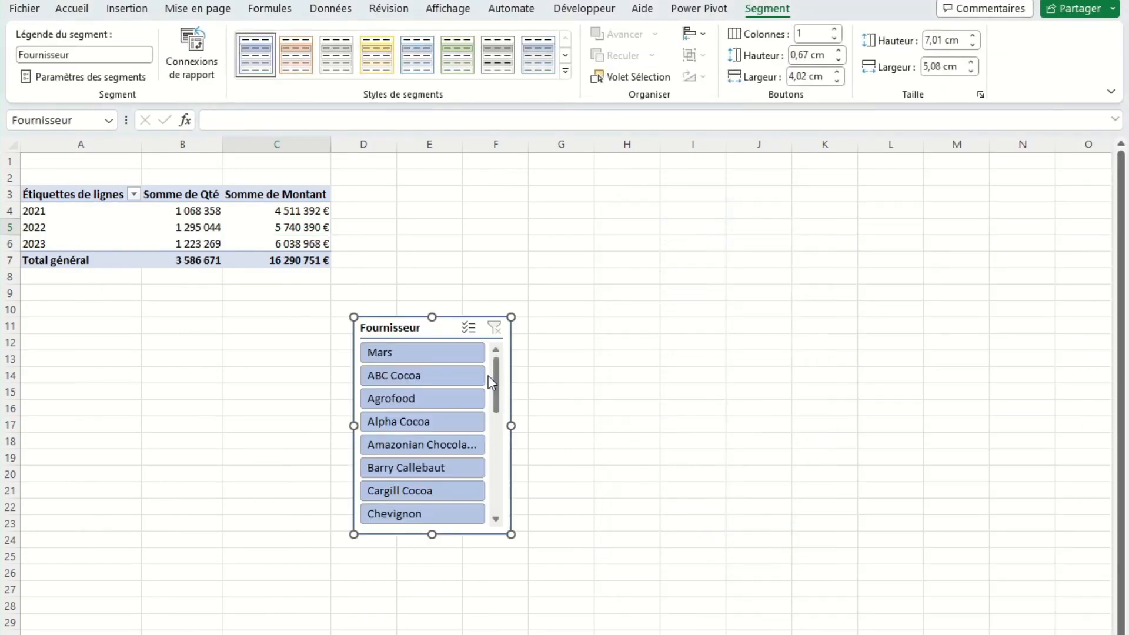
left_click_drag(446, 323, 464, 171)
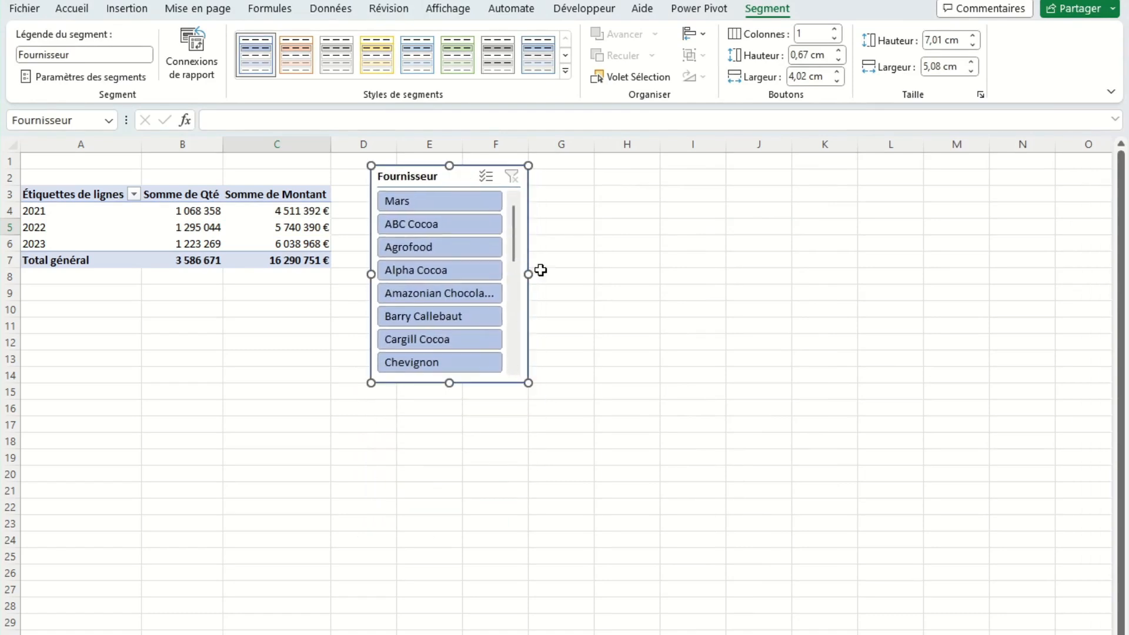
Arrange the Fournisseur slicer buttons in 3 columns and resize the slicer to about 15.13 cm wide by 7.06 cm high.
left_click_drag(527, 274, 746, 277)
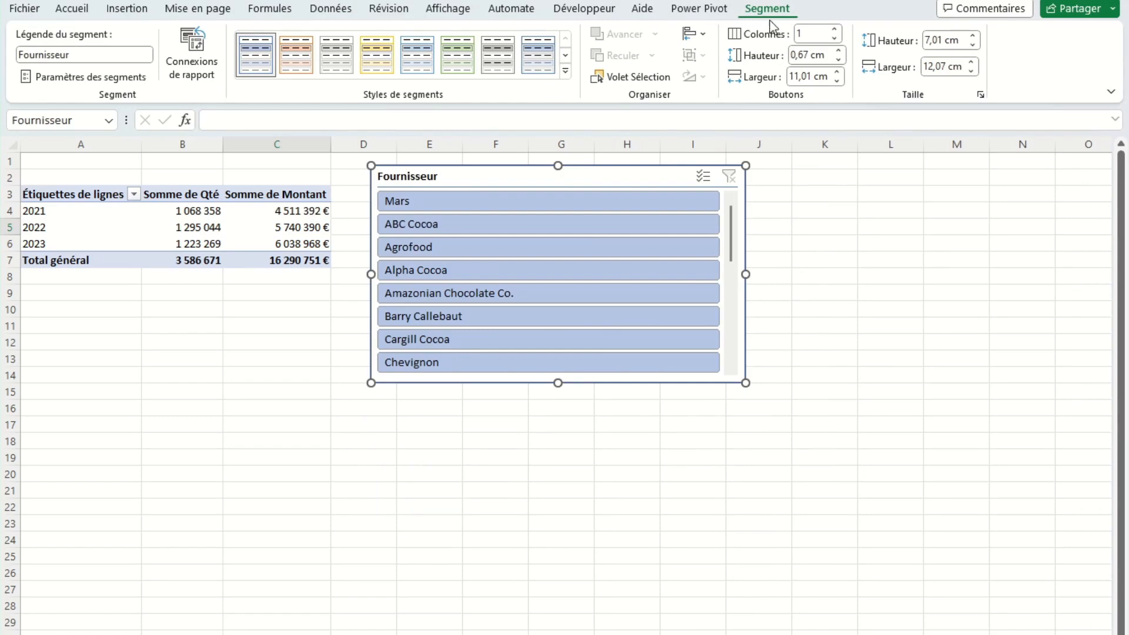
left_click(839, 32)
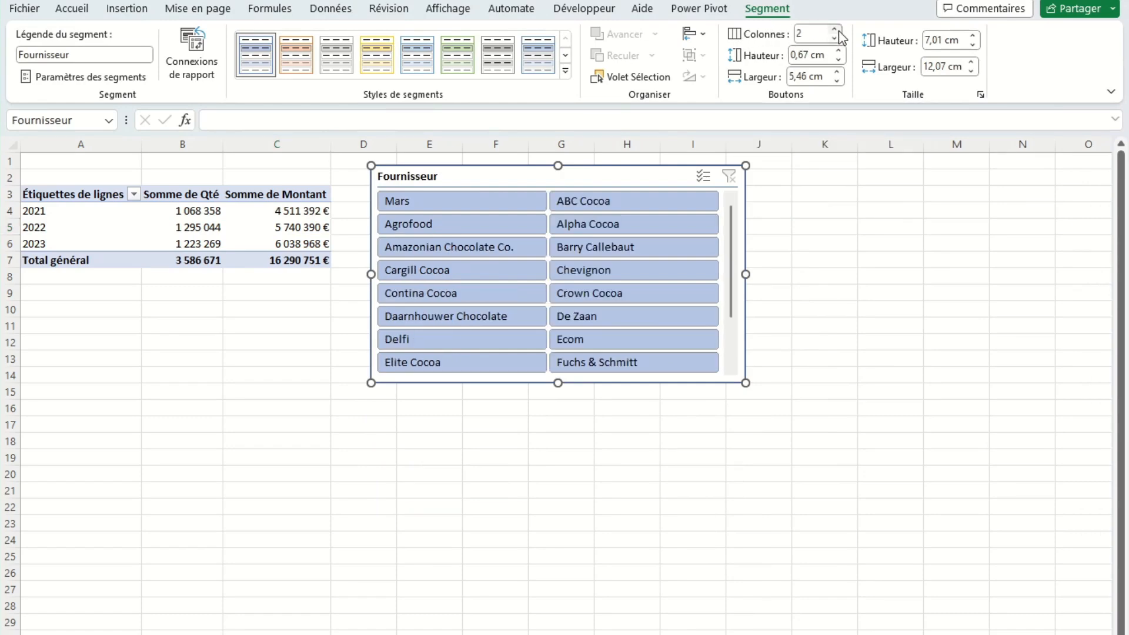
left_click_drag(746, 383, 764, 448)
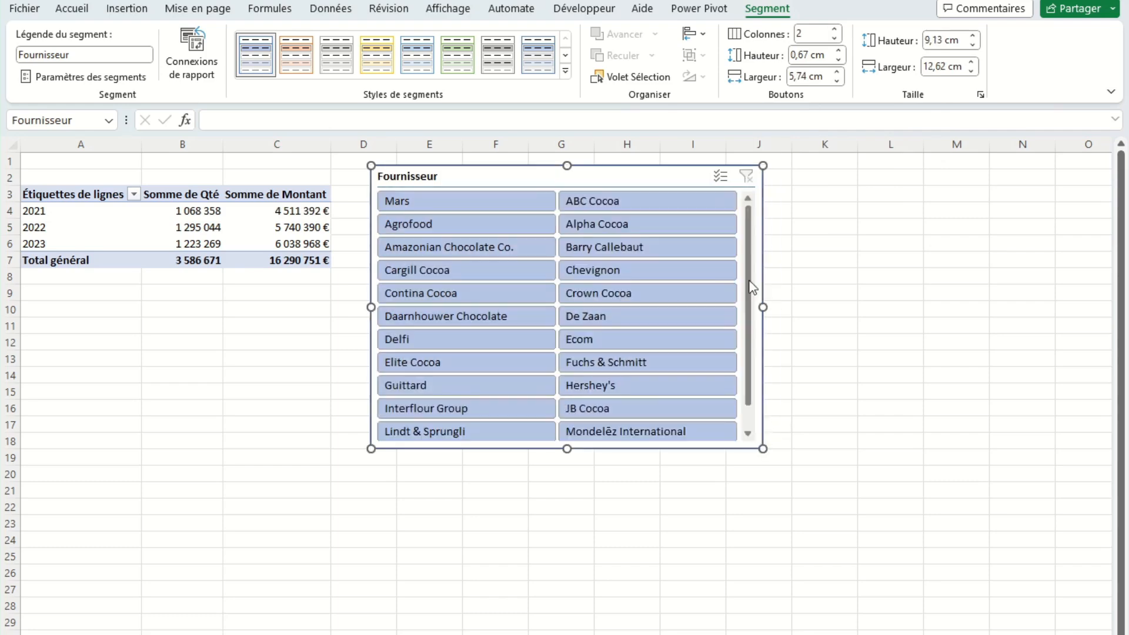
left_click_drag(787, 304, 842, 303)
left_click_drag(606, 449, 626, 385)
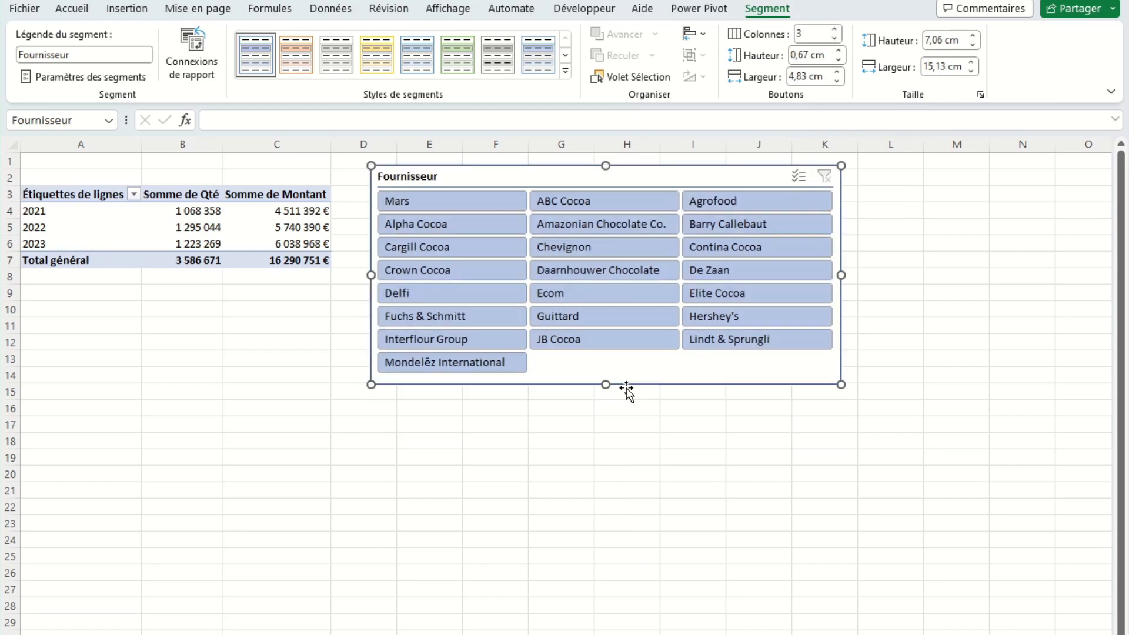
Filter the yearly quantities and amounts to the supplier Amazonian Chocolate Co. with the slicer.
left_click(616, 234)
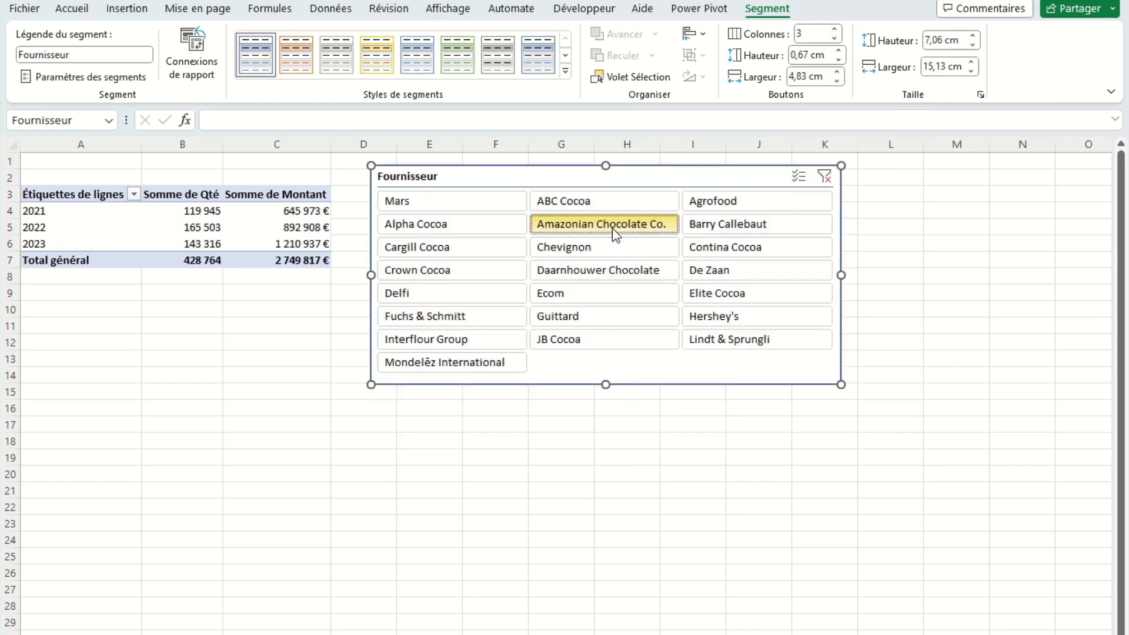
left_click(320, 307)
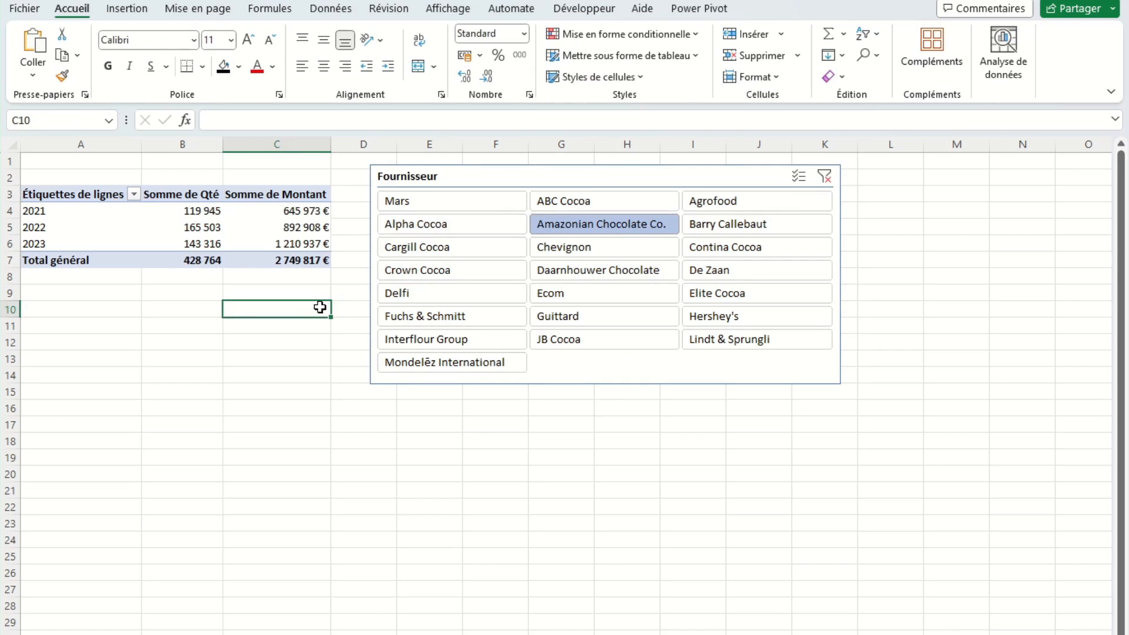